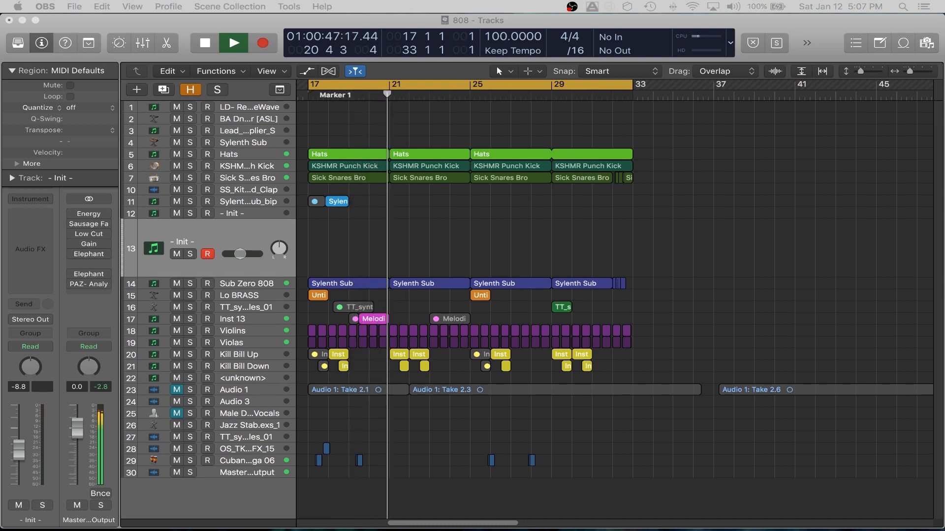
# - Play back a short section of the arrangement from bar 17 and stop it
pyautogui.press('space')
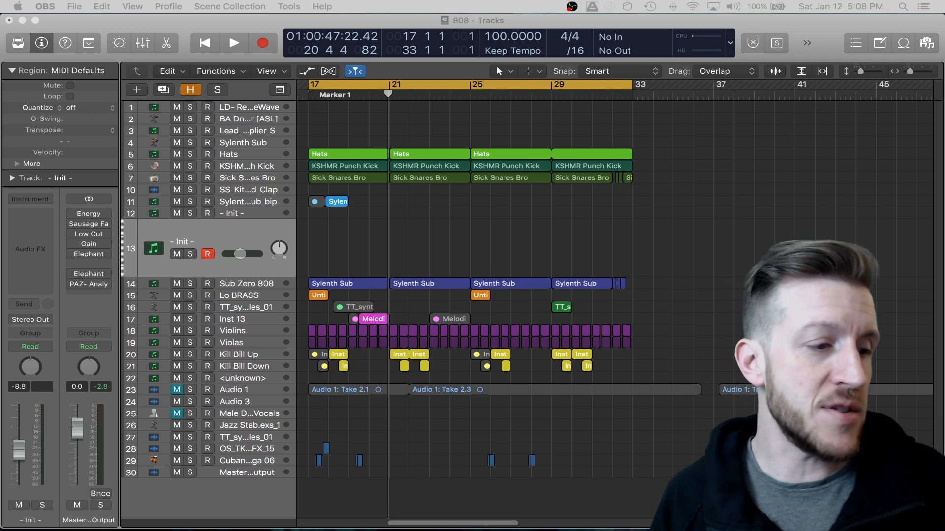
pyautogui.press('space')
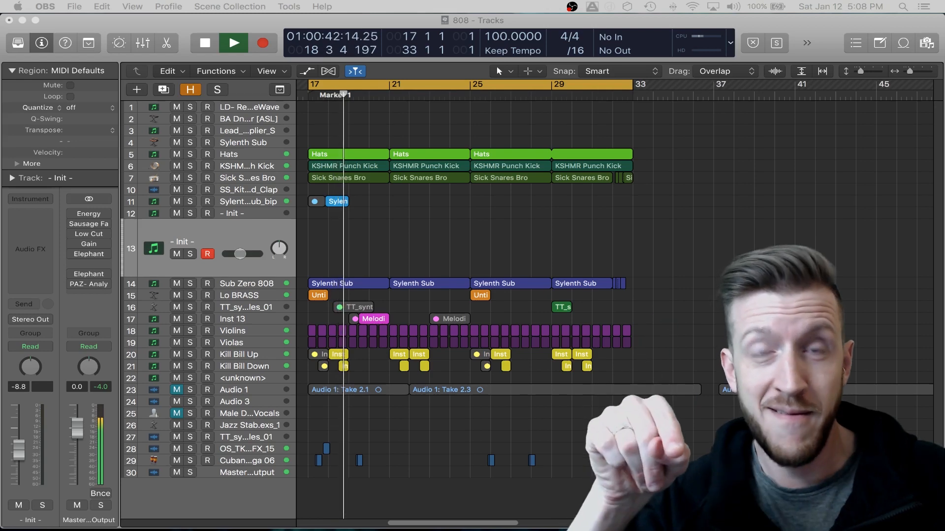
pyautogui.press('space')
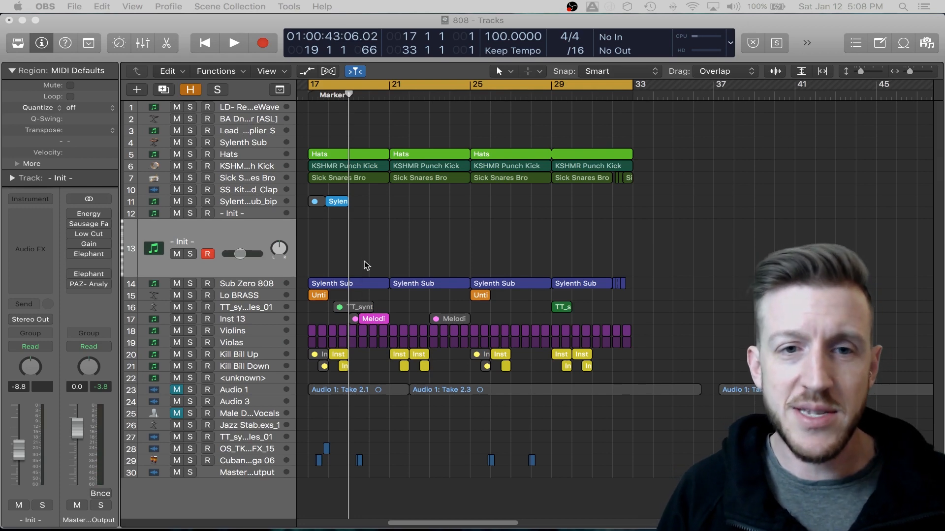
# - Load the Xfer Records Serum AU instrument on track 13
pyautogui.click(36, 200)
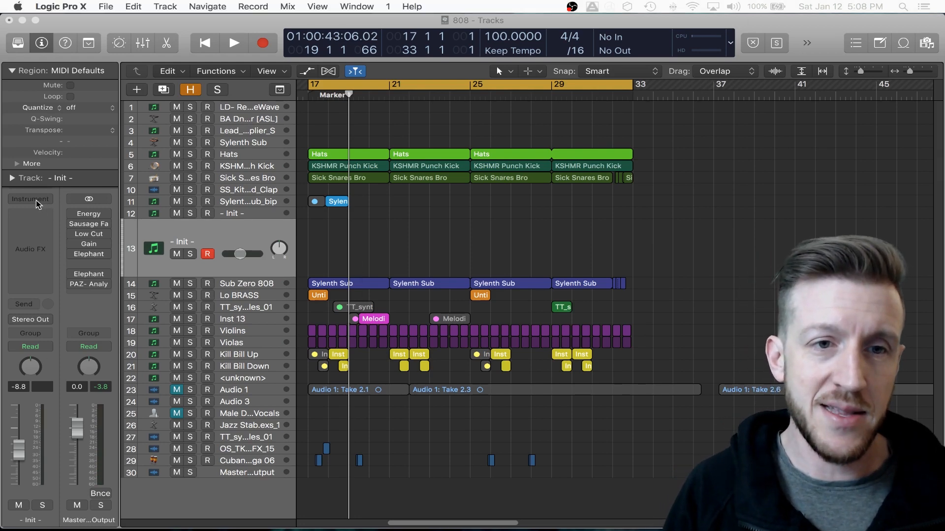
pyautogui.moveTo(82, 507)
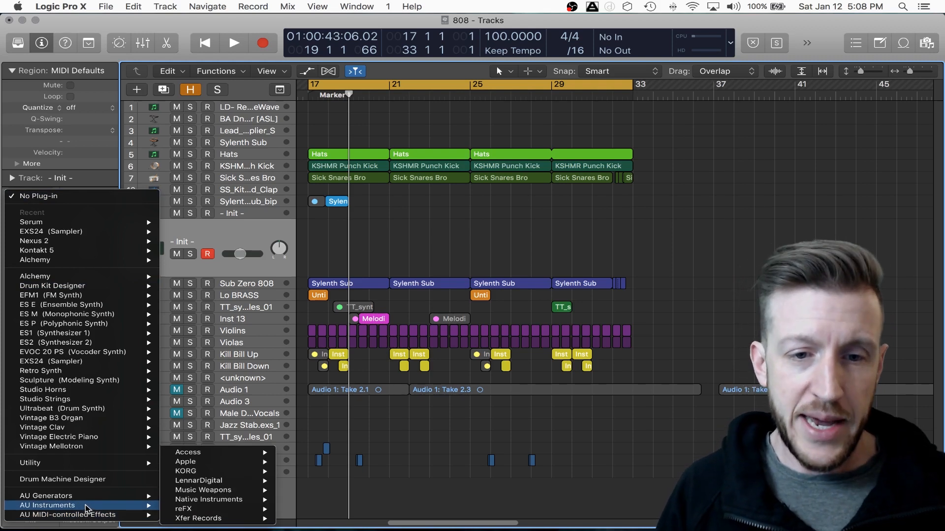
pyautogui.moveTo(202, 523)
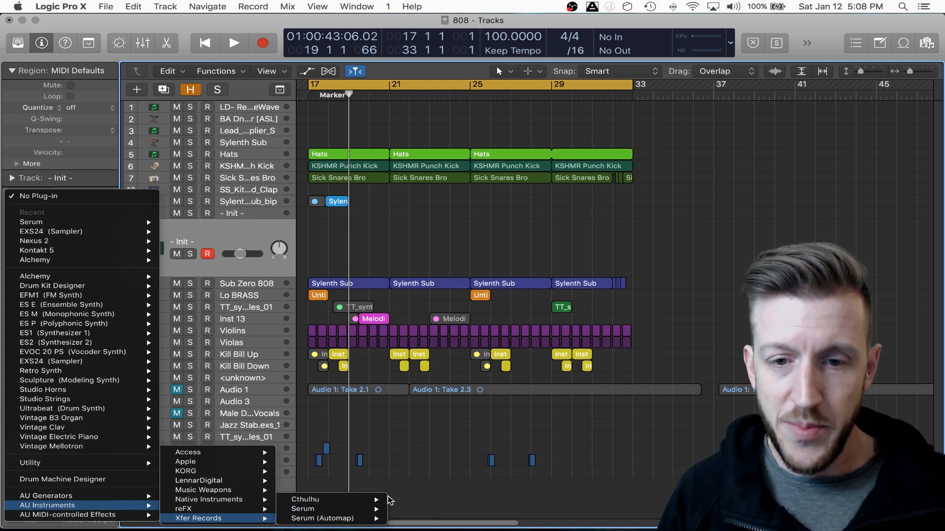
pyautogui.moveTo(345, 509)
pyautogui.click(407, 511)
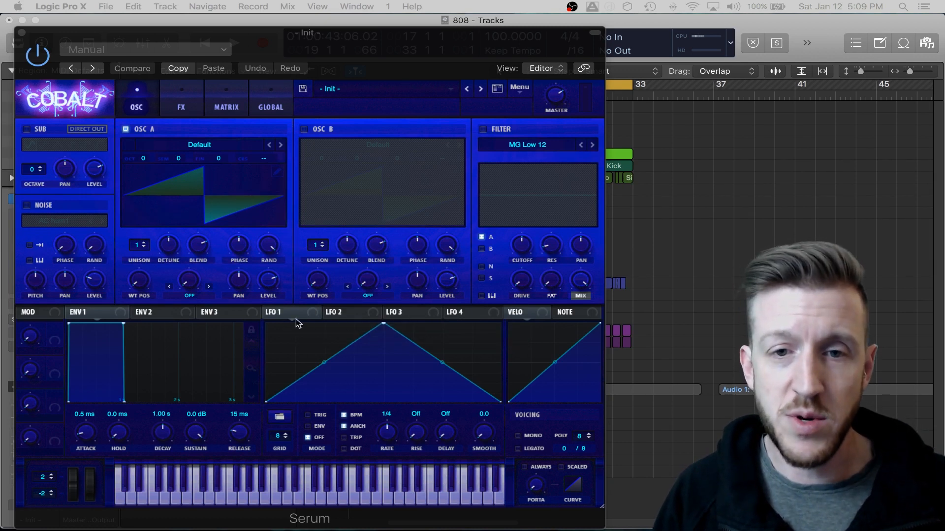
# - Assign LFO 1 to oscillator A's coarse pitch and make that modulation unidirectional in the modulation matrix
pyautogui.moveTo(316, 313); pyautogui.dragTo(288, 155)
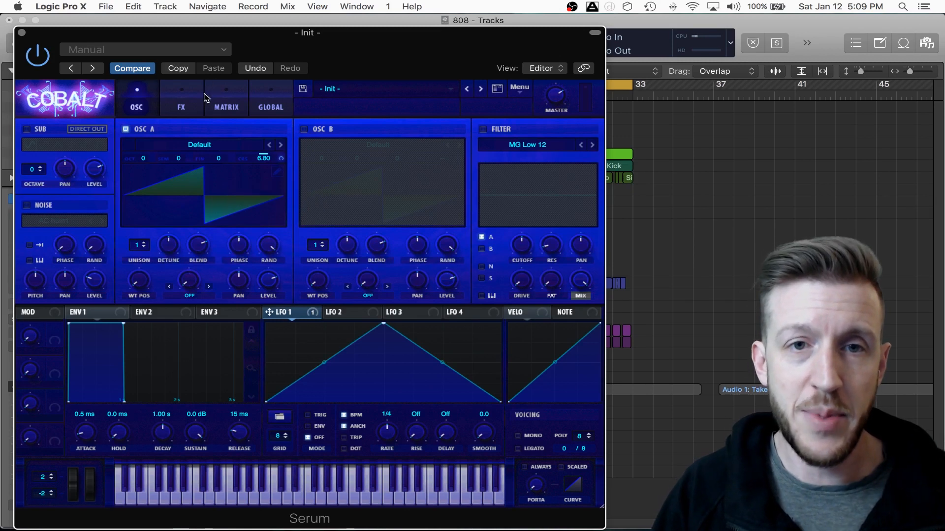
pyautogui.click(223, 103)
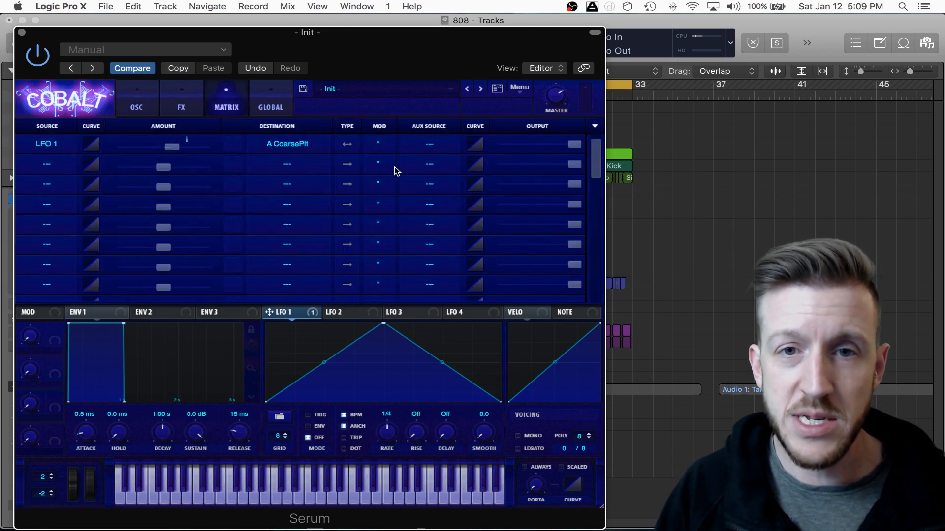
pyautogui.click(348, 144)
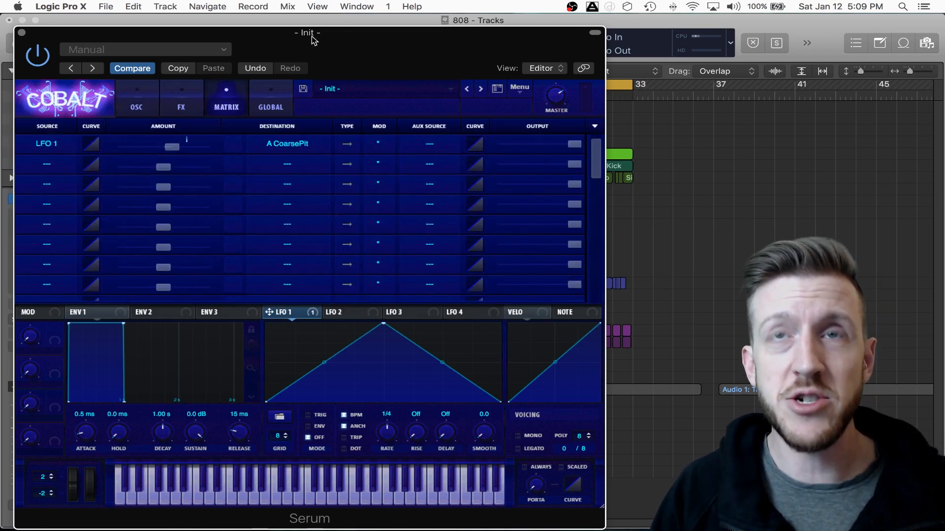
# - Set oscillator A's coarse pitch to 10.40
pyautogui.click(139, 102)
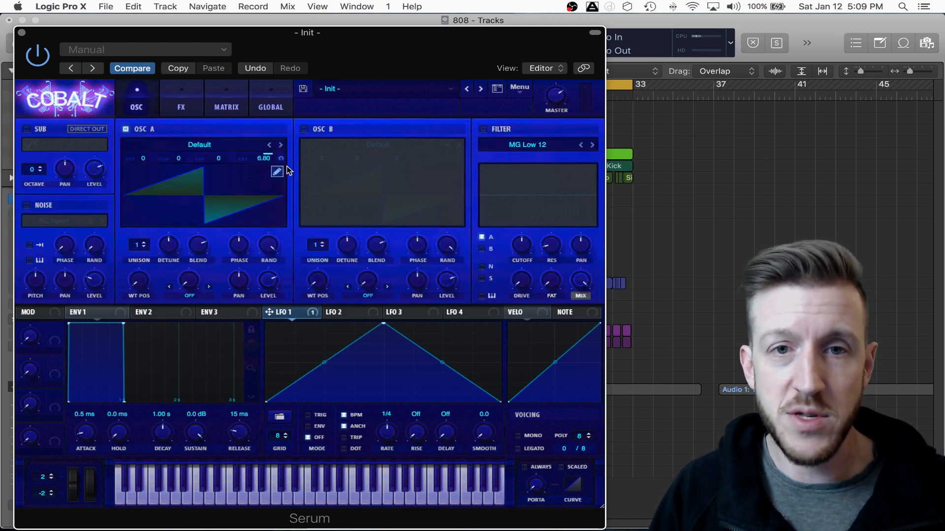
pyautogui.doubleClick(261, 160)
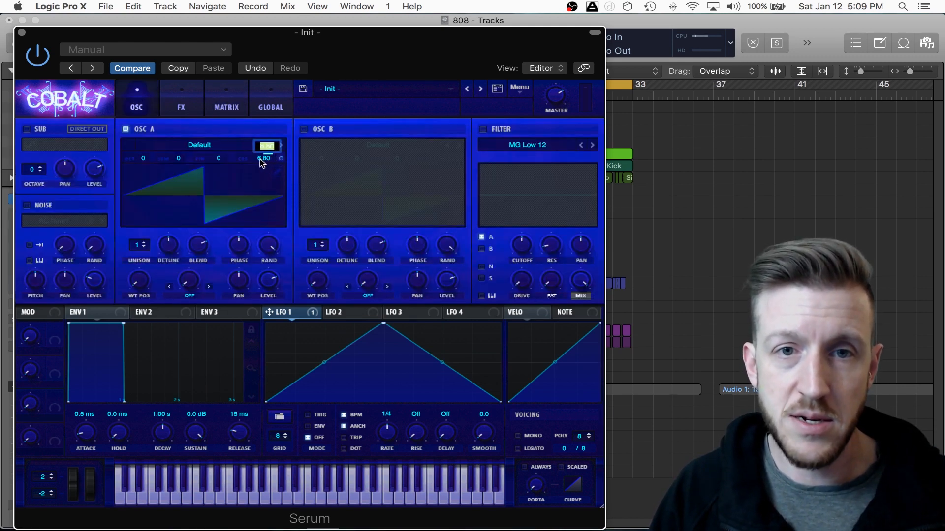
pyautogui.write('0')
pyautogui.press('Return')
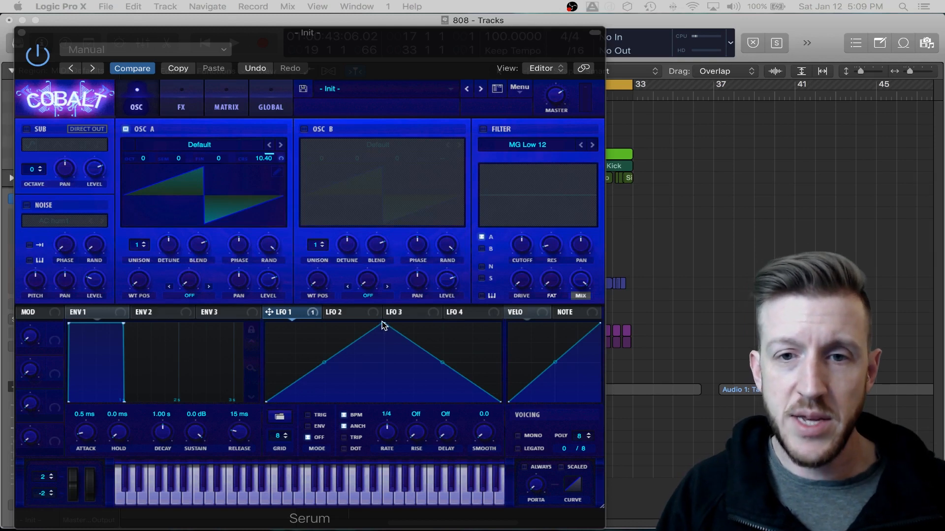
# - Reshape LFO 1 into a single upward-bowed ramp and set it to ENV mode with triplets on and a 1/8 rate
pyautogui.moveTo(381, 325); pyautogui.dragTo(513, 299)
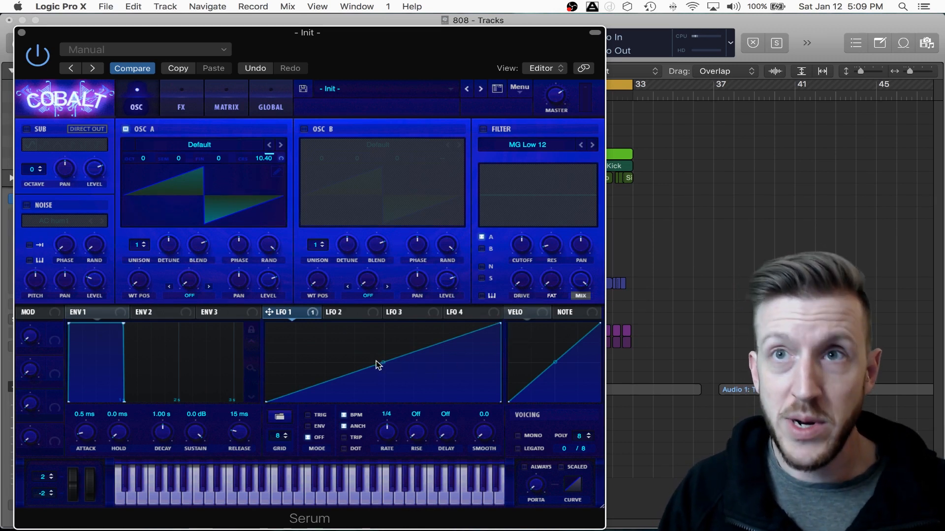
pyautogui.moveTo(384, 362); pyautogui.dragTo(388, 349)
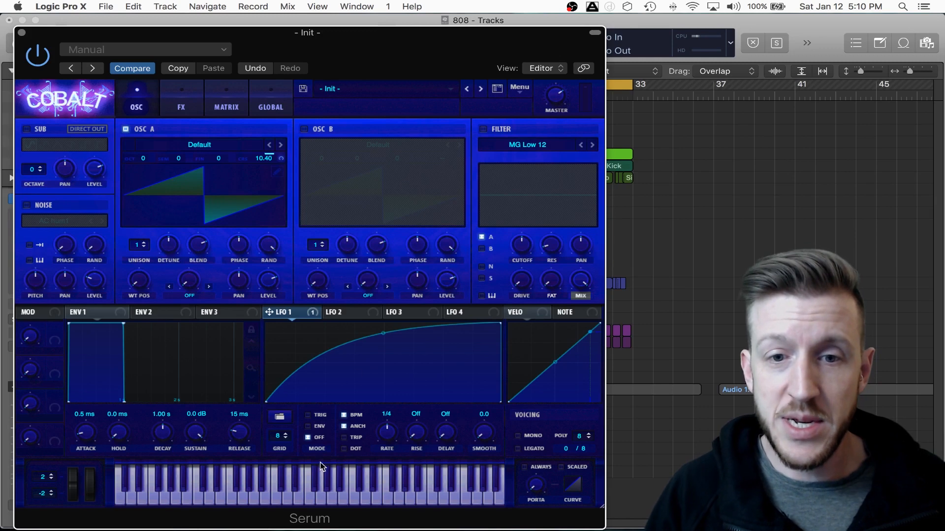
pyautogui.click(308, 426)
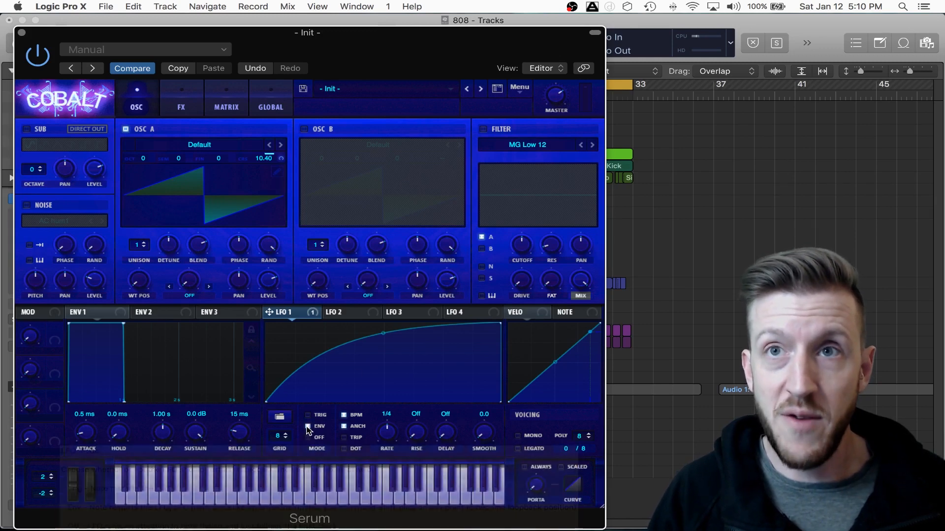
pyautogui.click(344, 439)
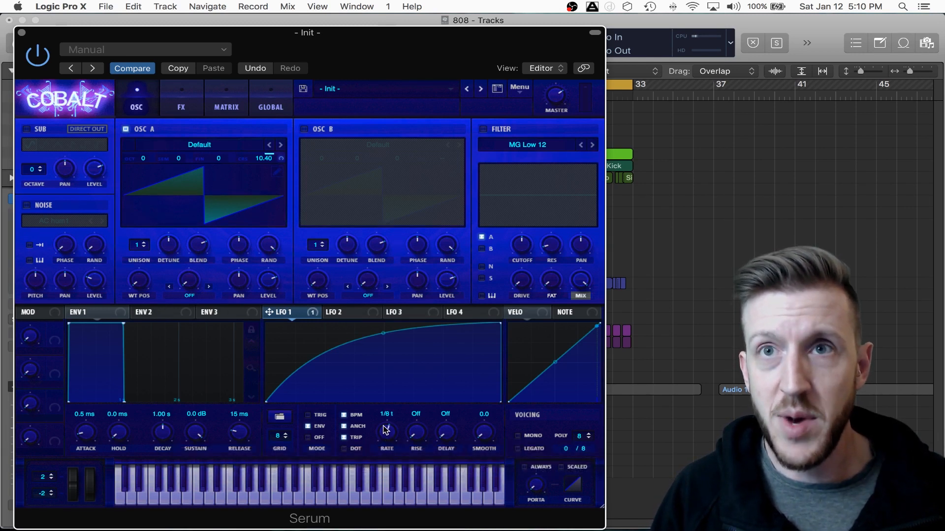
pyautogui.moveTo(383, 427); pyautogui.dragTo(383, 424)
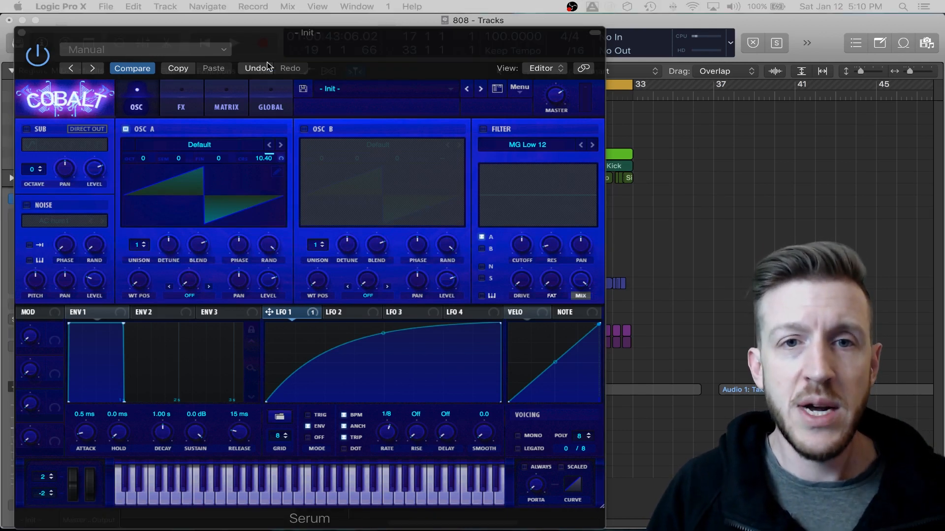
# - Enable the Distortion effect with the Tube type and raise its drive to about the middle
pyautogui.click(182, 107)
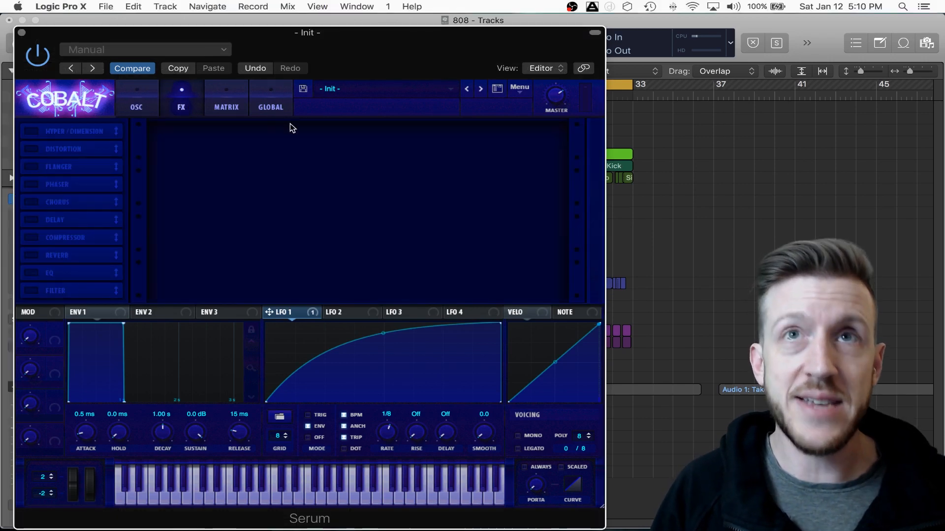
pyautogui.click(30, 149)
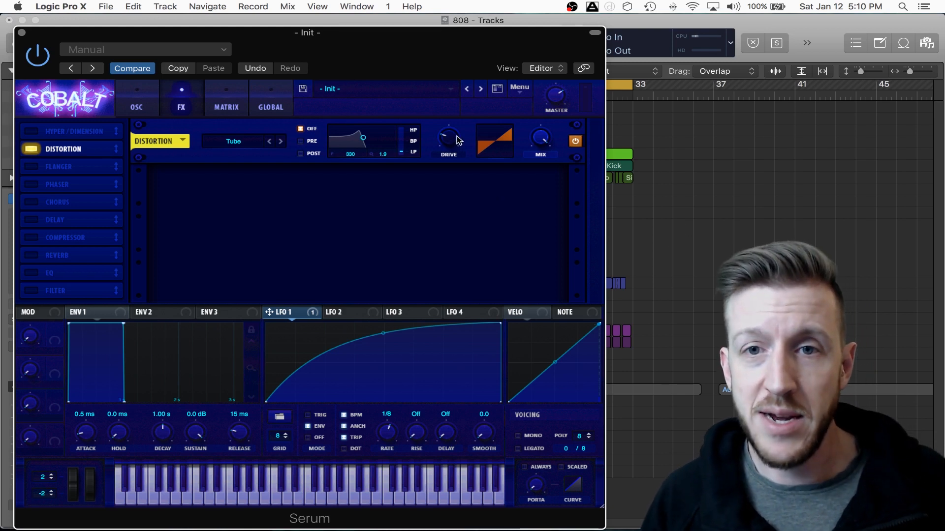
pyautogui.moveTo(457, 141); pyautogui.dragTo(461, 94)
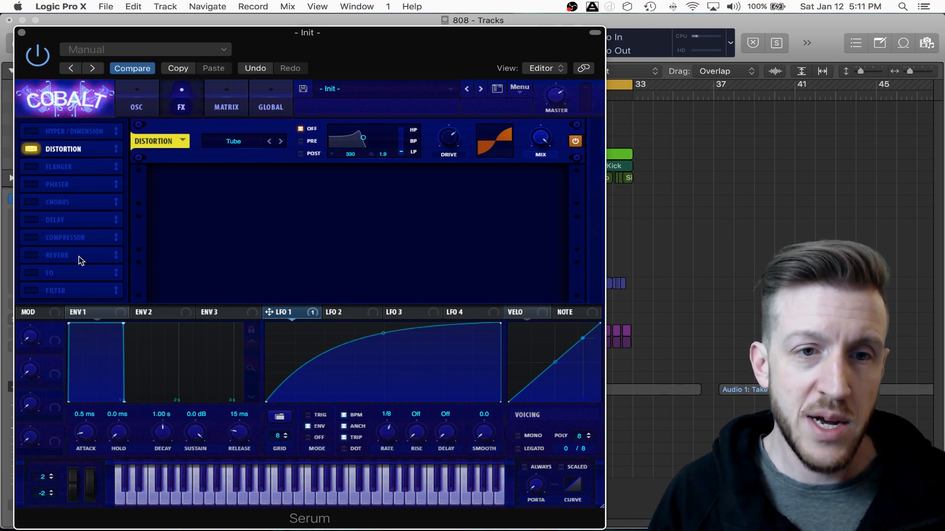
# - Place Reverb directly after Distortion in the effects chain, enable it and raise its low cut to about the middle
pyautogui.moveTo(77, 255); pyautogui.dragTo(79, 165)
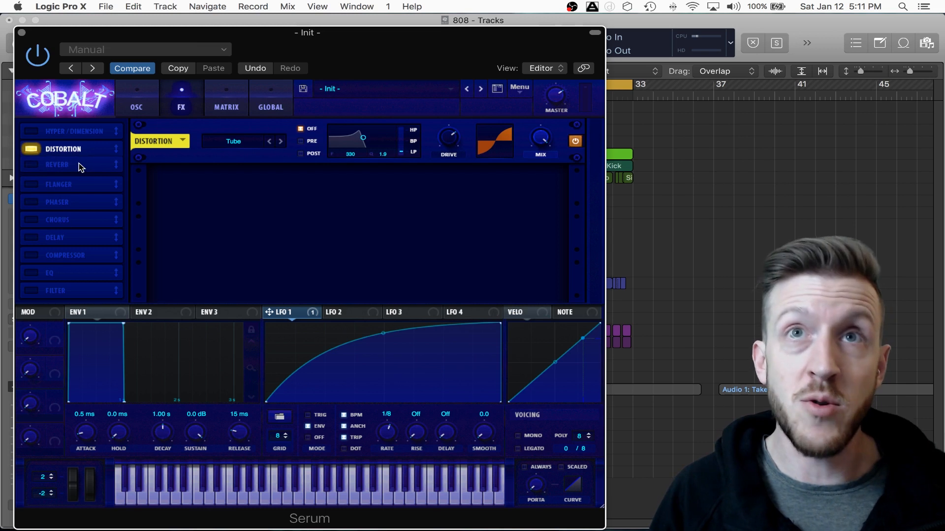
pyautogui.click(30, 167)
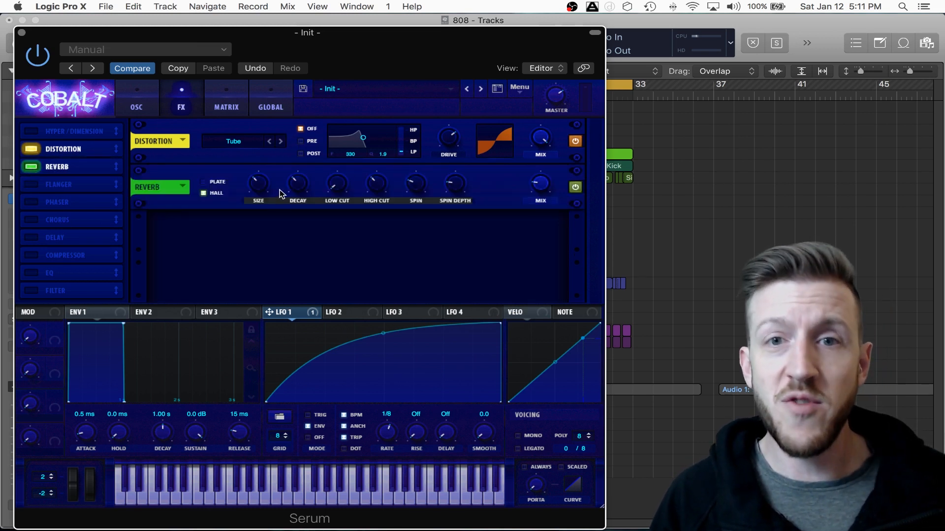
pyautogui.moveTo(342, 191)
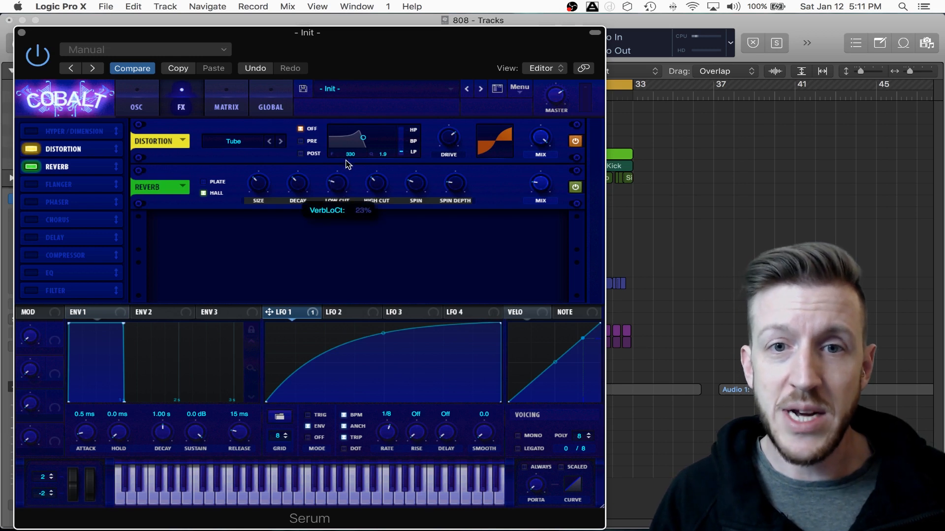
pyautogui.moveTo(353, 149); pyautogui.dragTo(353, 132)
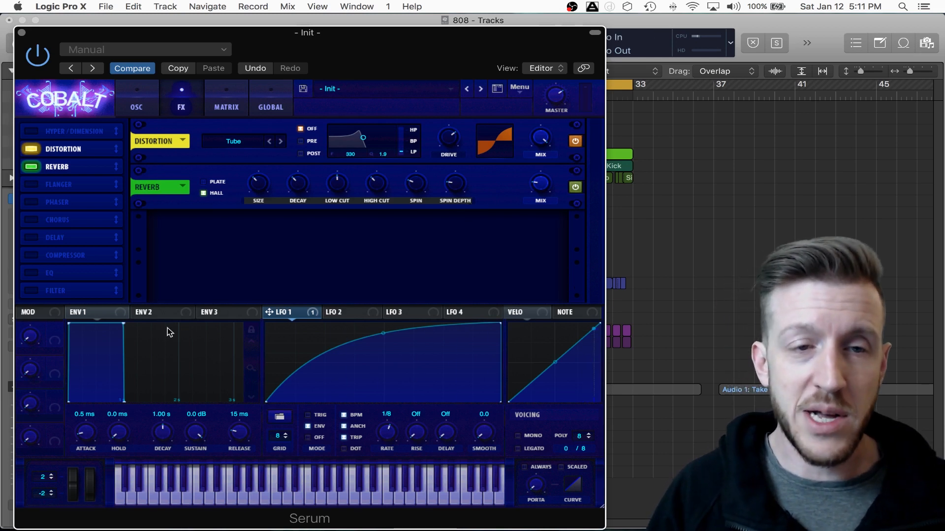
# - Place EQ directly after Reverb in the effects chain, enable it and switch its low band to the high-pass shape
pyautogui.moveTo(64, 279); pyautogui.dragTo(56, 190)
pyautogui.click(32, 186)
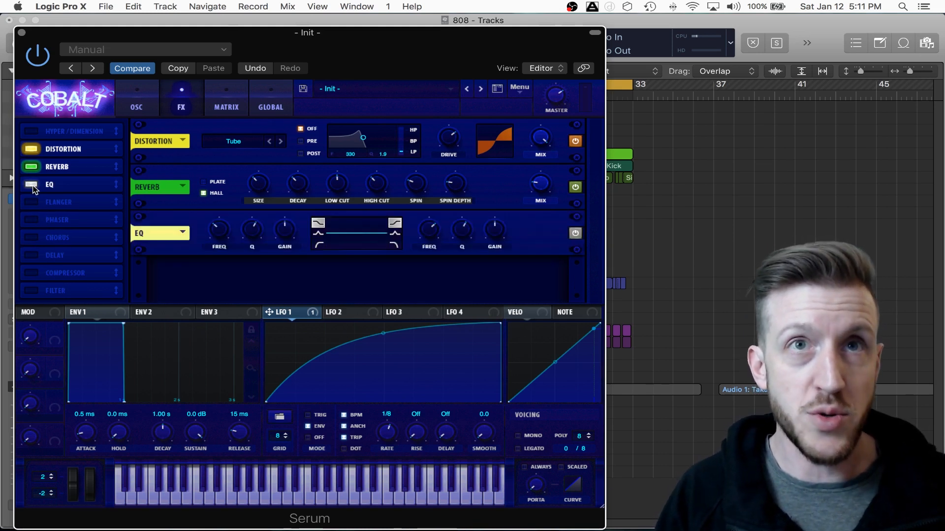
pyautogui.click(320, 245)
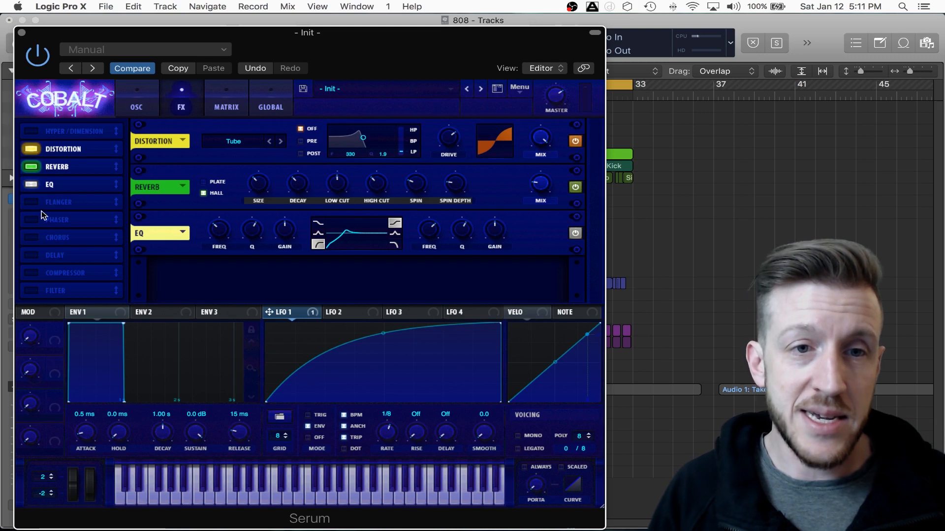
# - Enable Delay directly after EQ in the effects chain, with a left time of 1/16 and a right time of 1/8
pyautogui.moveTo(60, 258); pyautogui.dragTo(63, 200)
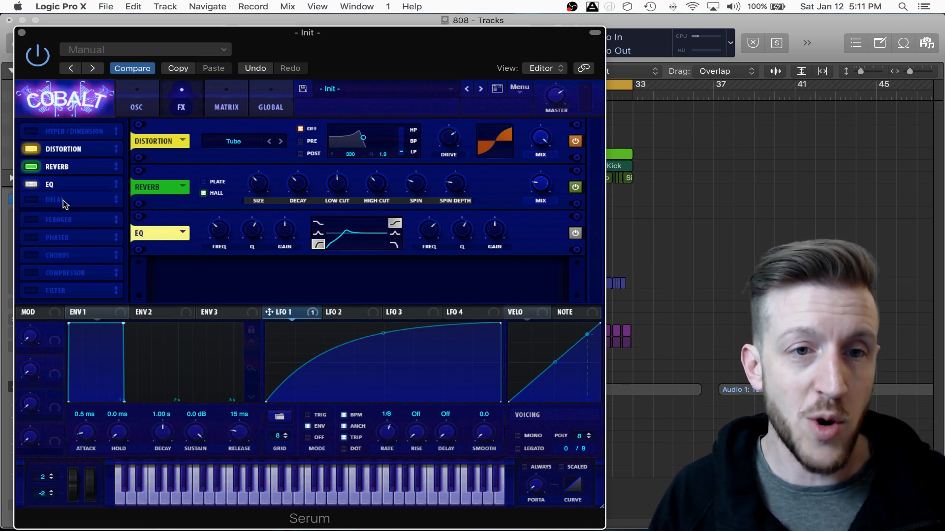
pyautogui.click(32, 202)
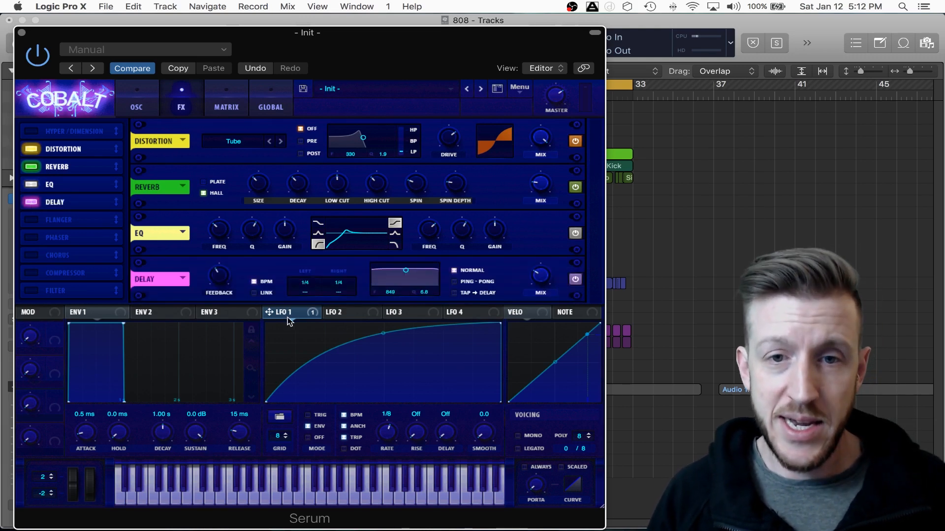
pyautogui.click(305, 285)
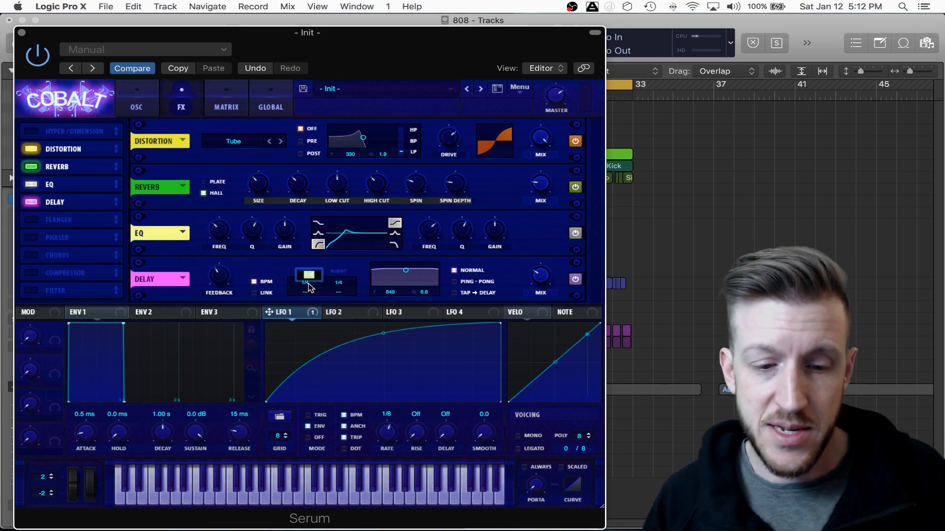
pyautogui.write('1/16')
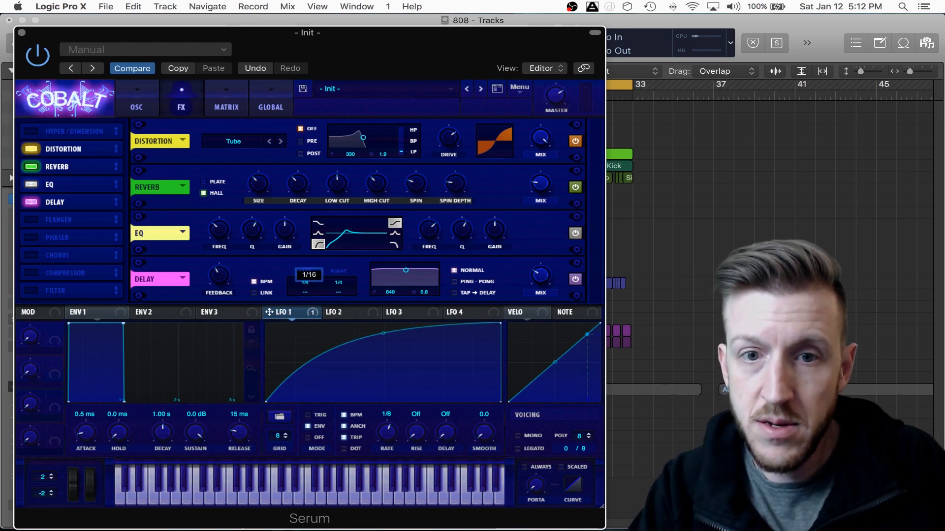
pyautogui.press('Return')
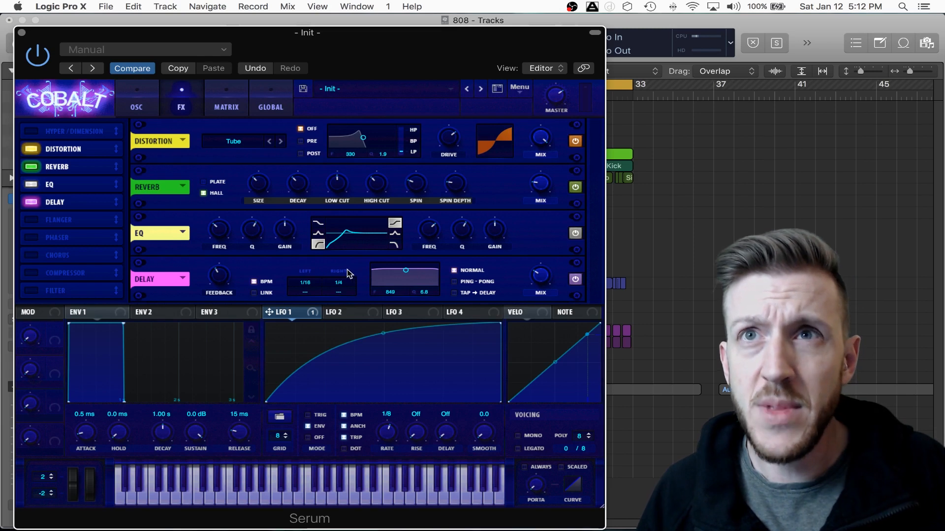
pyautogui.click(339, 286)
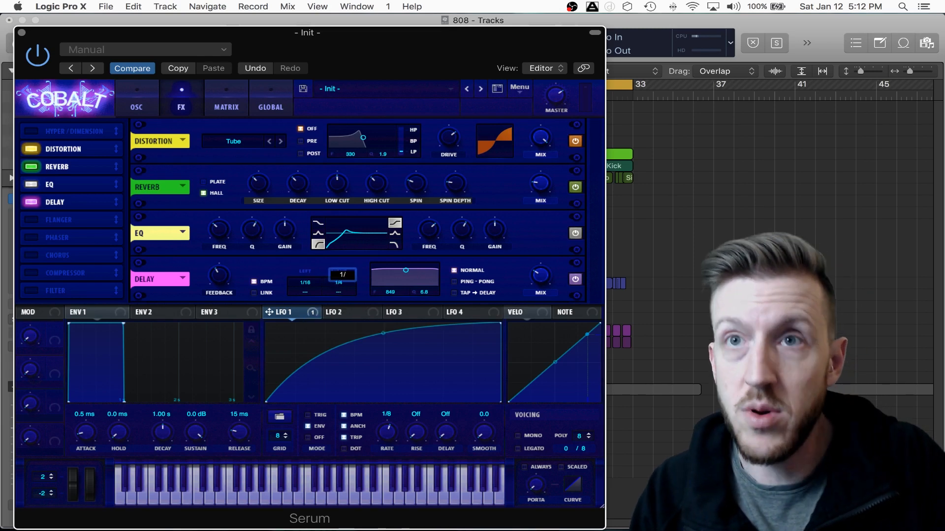
pyautogui.write('1/8')
pyautogui.press('Return')
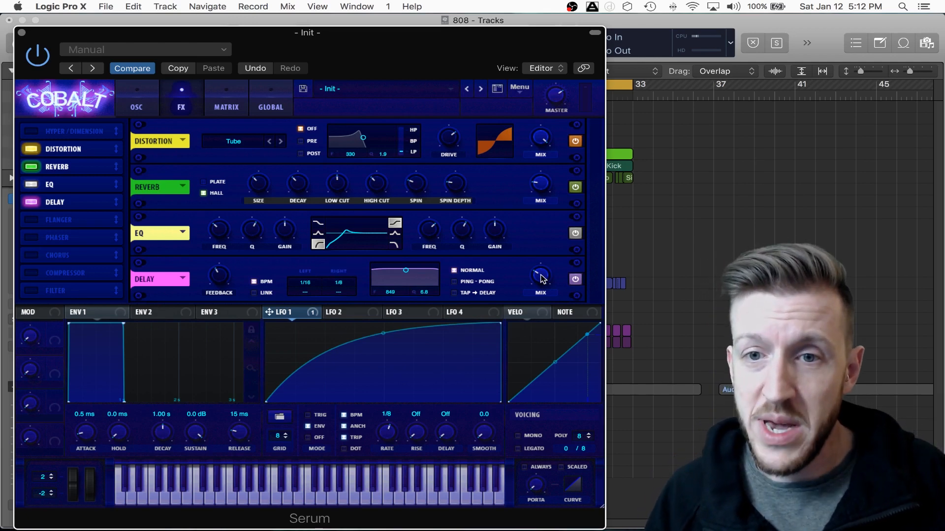
pyautogui.moveTo(540, 283)
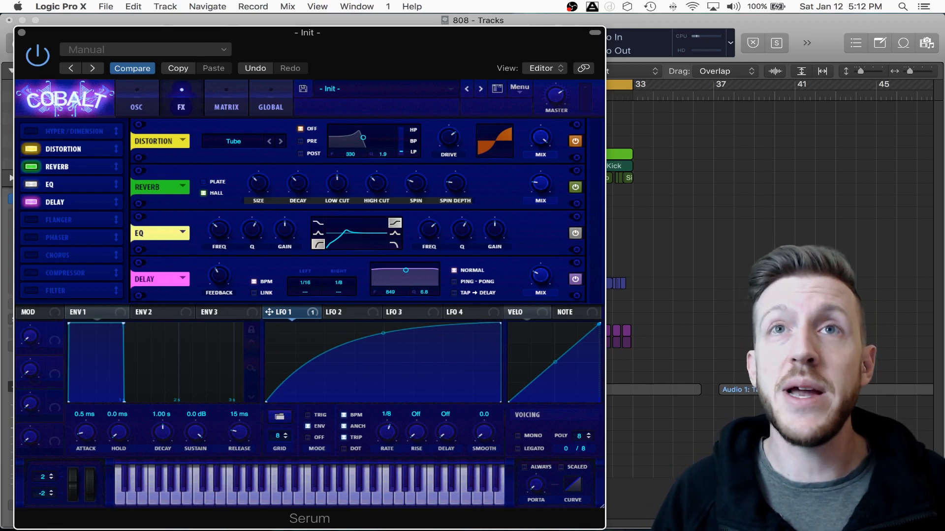
# - Set oscillator A's warp mode to Bend +/- and raise its warp amount to just below the middle
pyautogui.click(137, 107)
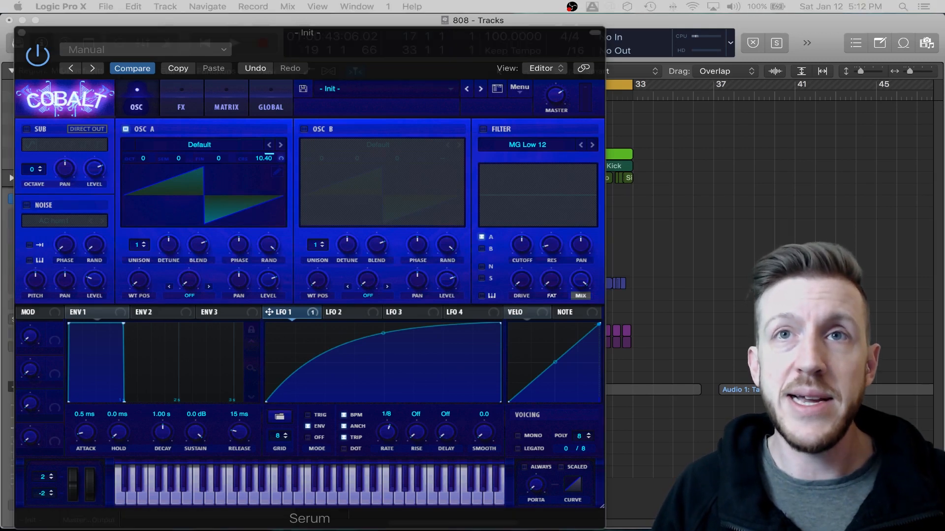
pyautogui.click(190, 295)
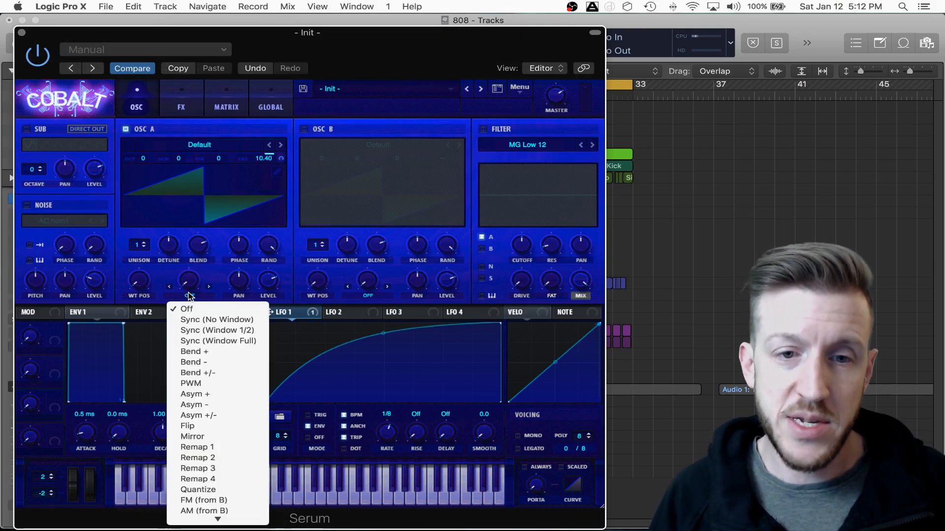
pyautogui.click(206, 373)
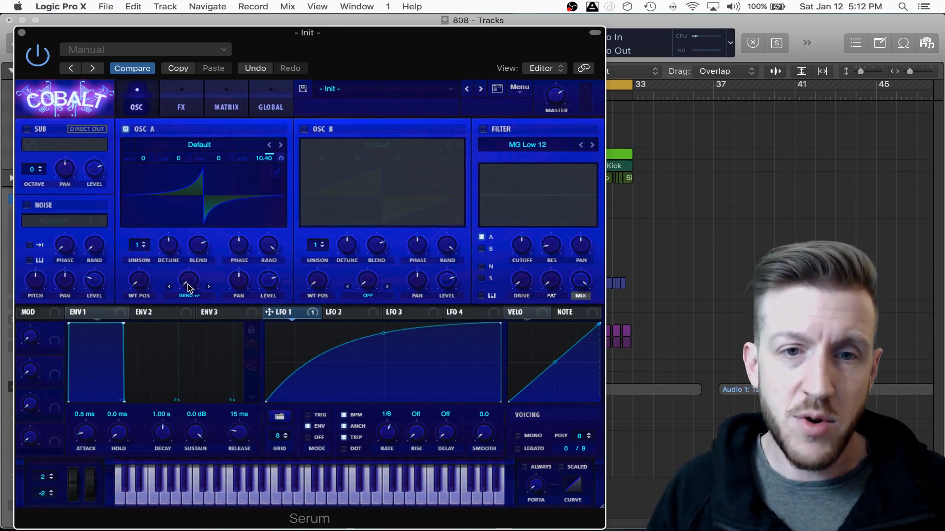
pyautogui.moveTo(188, 289); pyautogui.dragTo(188, 241)
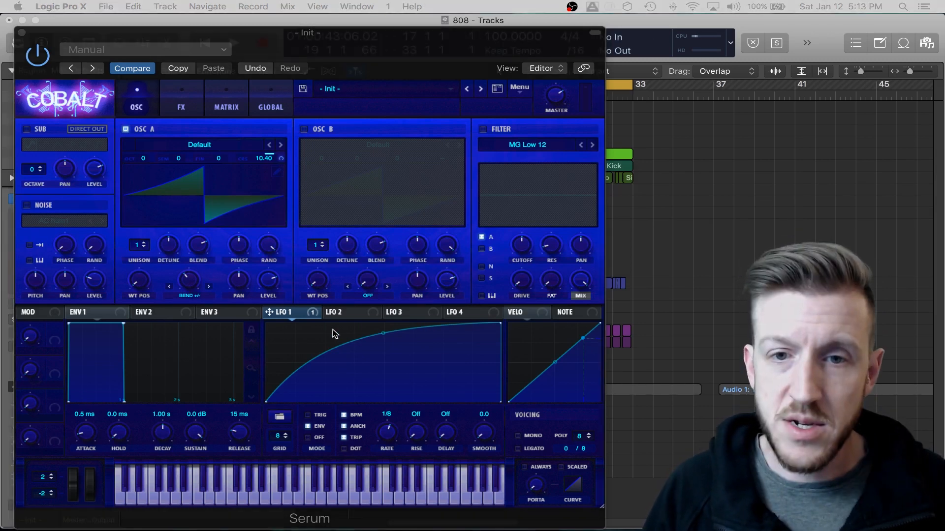
# - Assign LFO 2 to oscillator A's warp and reduce that modulation to a small positive amount in the matrix
pyautogui.click(340, 316)
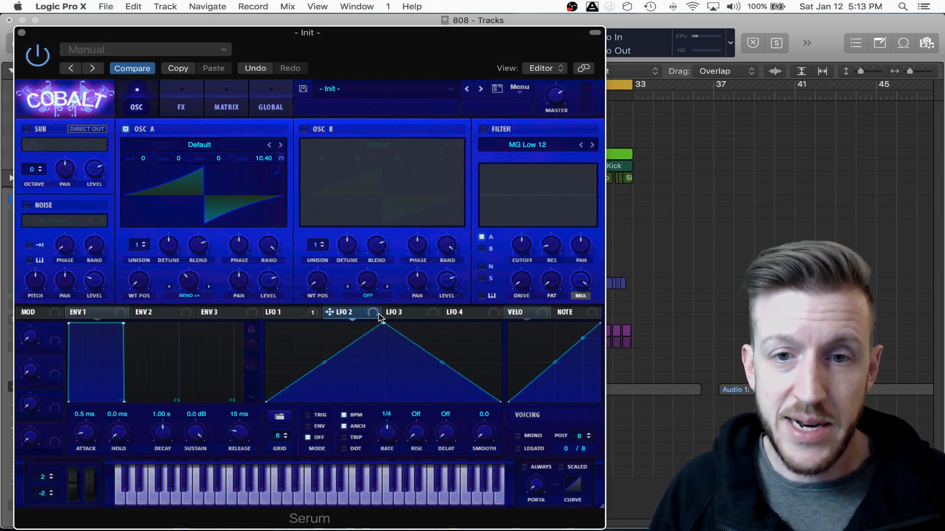
pyautogui.moveTo(329, 313); pyautogui.dragTo(189, 281)
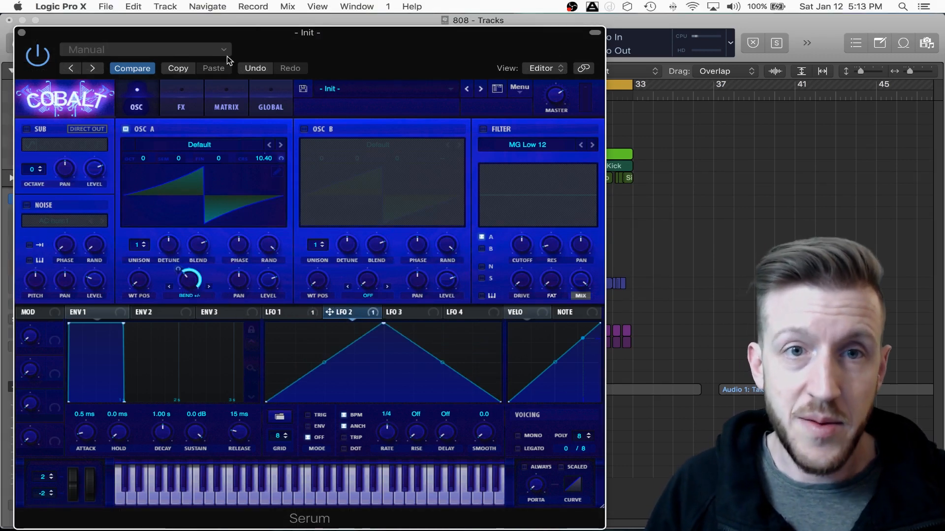
pyautogui.click(228, 112)
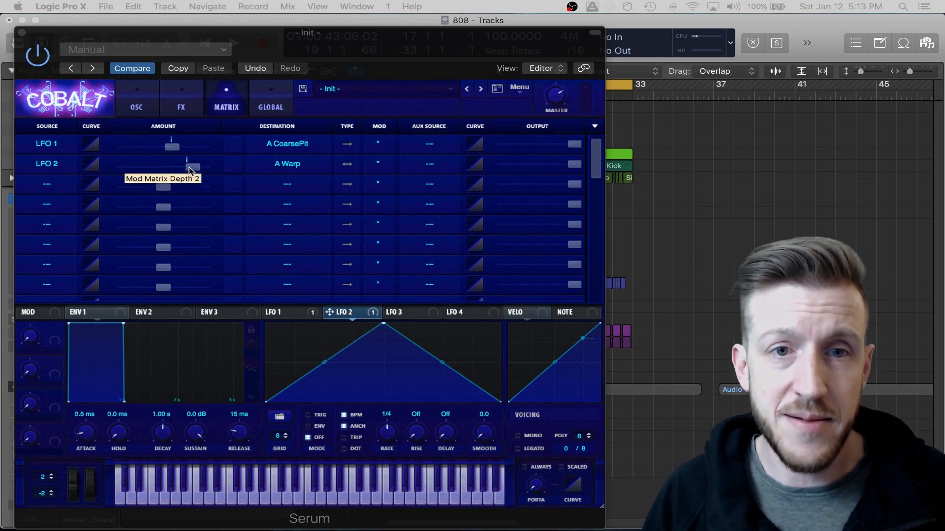
pyautogui.moveTo(189, 167); pyautogui.dragTo(163, 169)
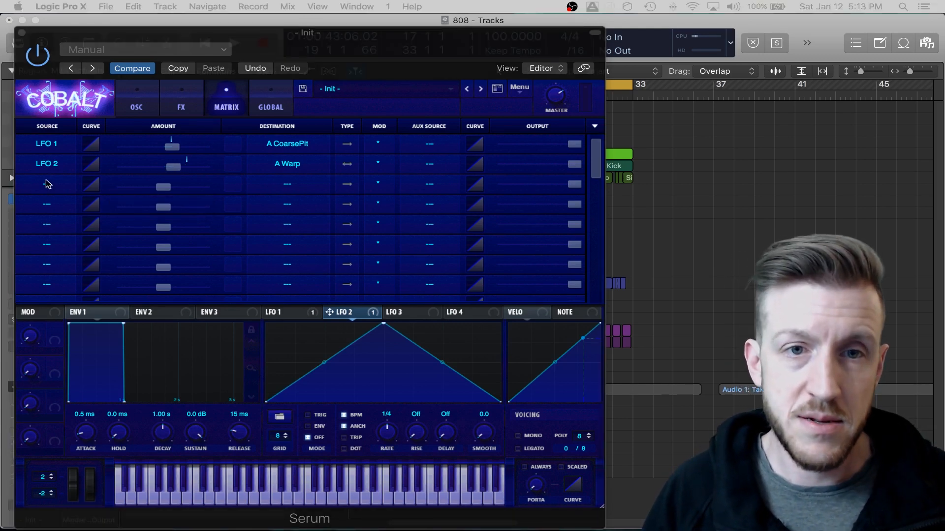
pyautogui.click(172, 169)
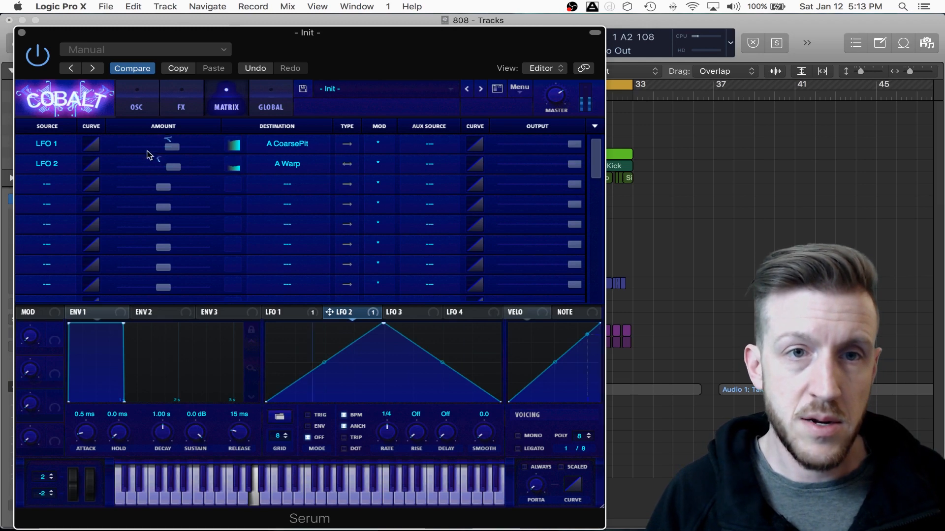
pyautogui.click(133, 104)
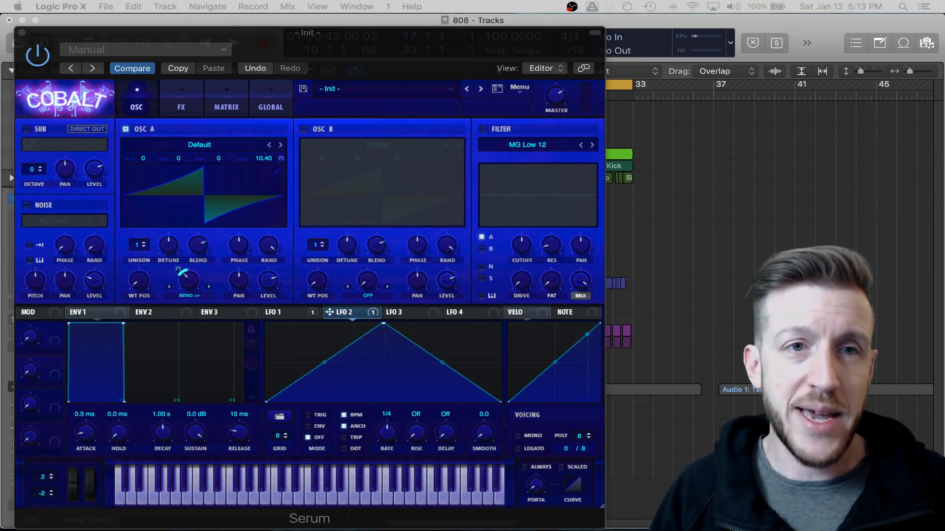
# - Move the Init patch out of the way and examine the Serum patch on the Kill Bill Up track
pyautogui.moveTo(255, 36); pyautogui.dragTo(482, 0)
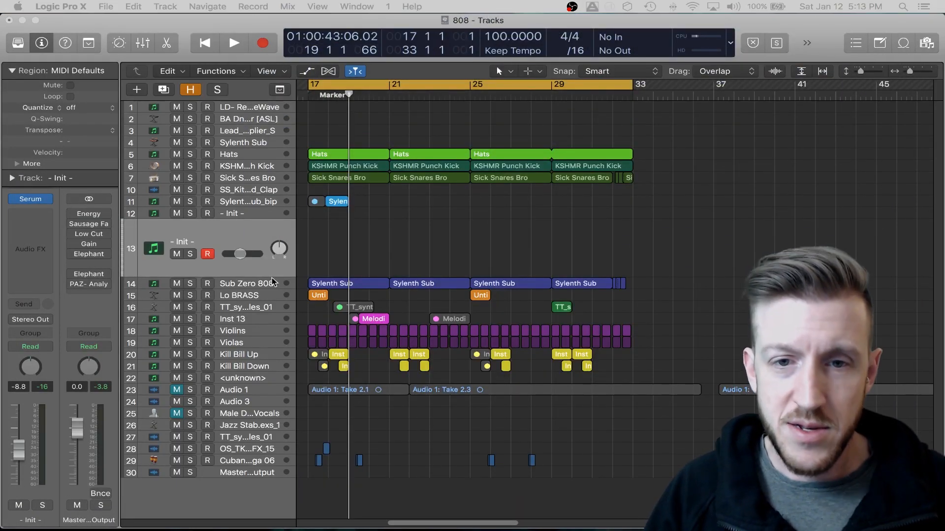
pyautogui.click(241, 356)
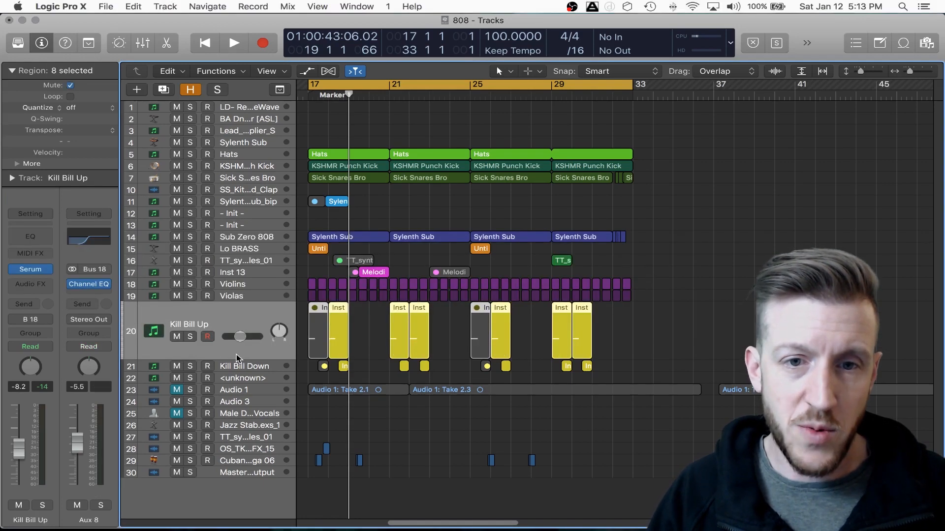
pyautogui.click(30, 271)
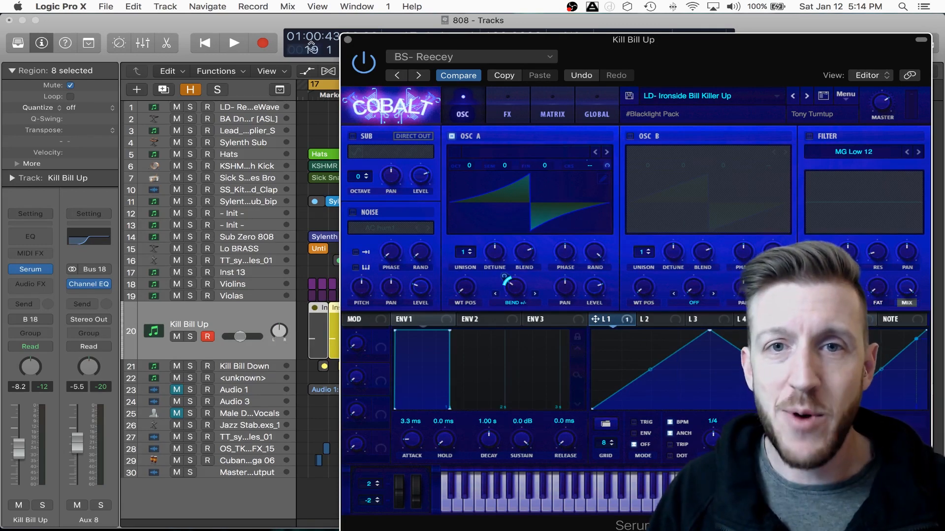
pyautogui.click(348, 41)
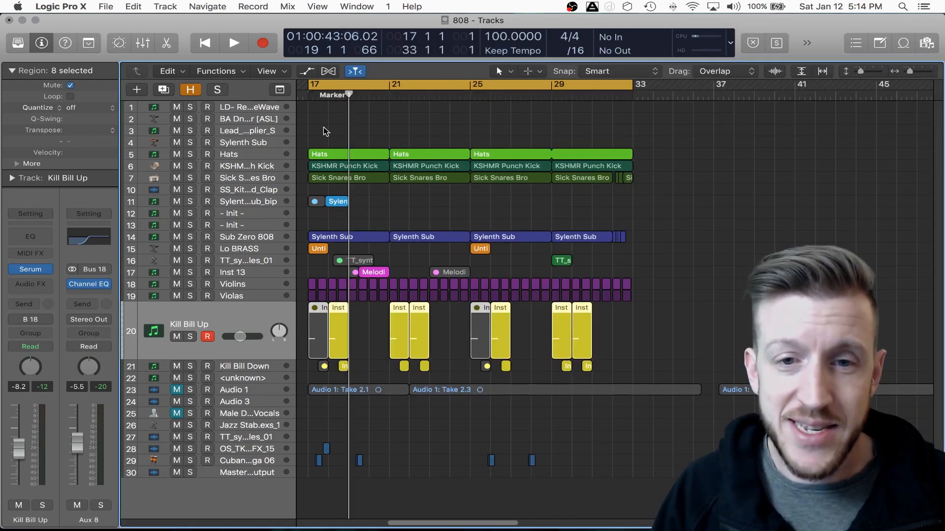
# - Examine the Serum patch on the Kill Bill Down track and play back part of the arrangement
pyautogui.click(247, 367)
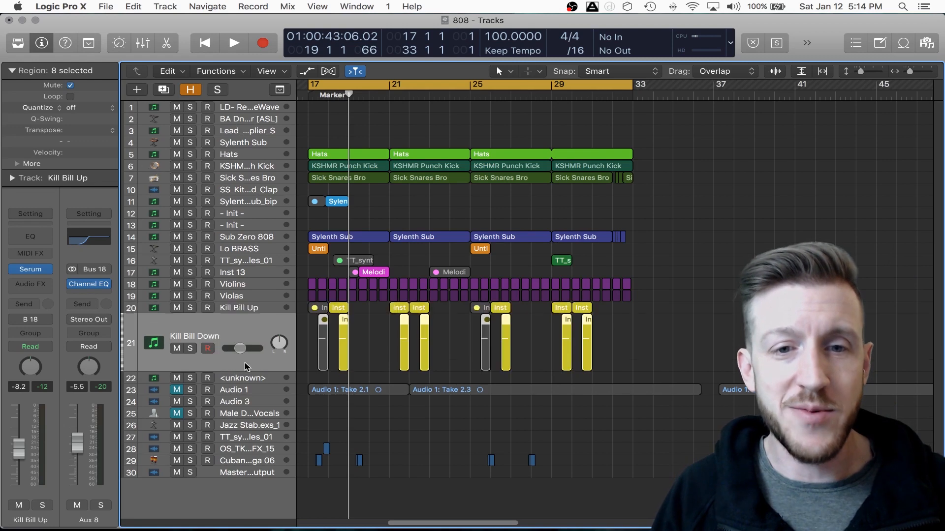
pyautogui.click(35, 271)
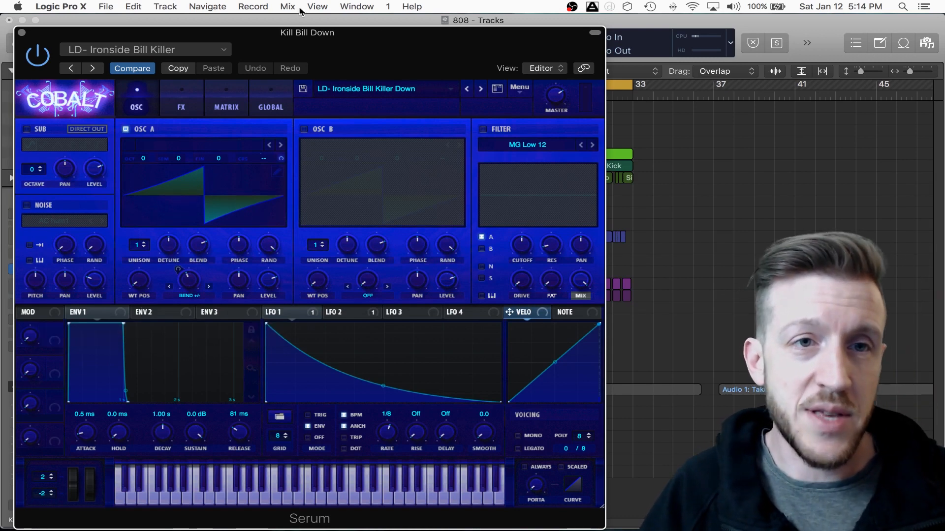
pyautogui.click(21, 31)
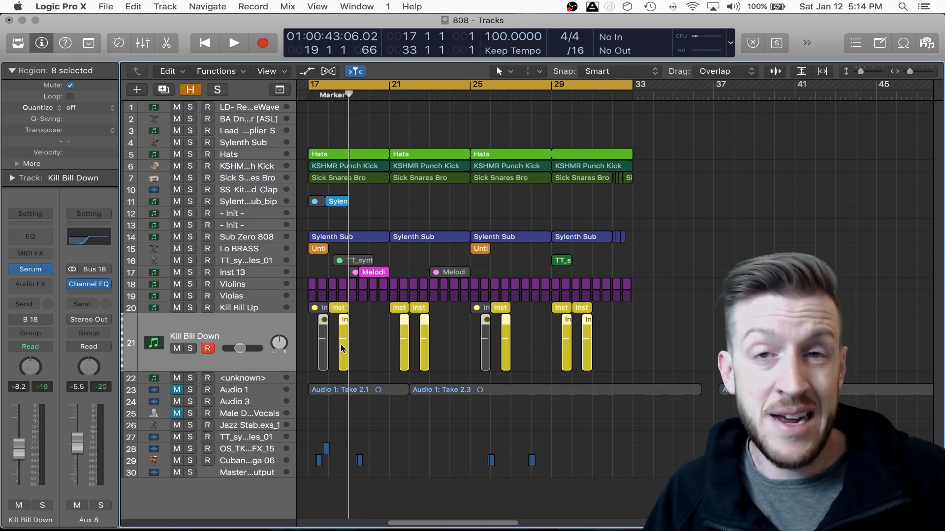
pyautogui.hotkey('shift', 'space')
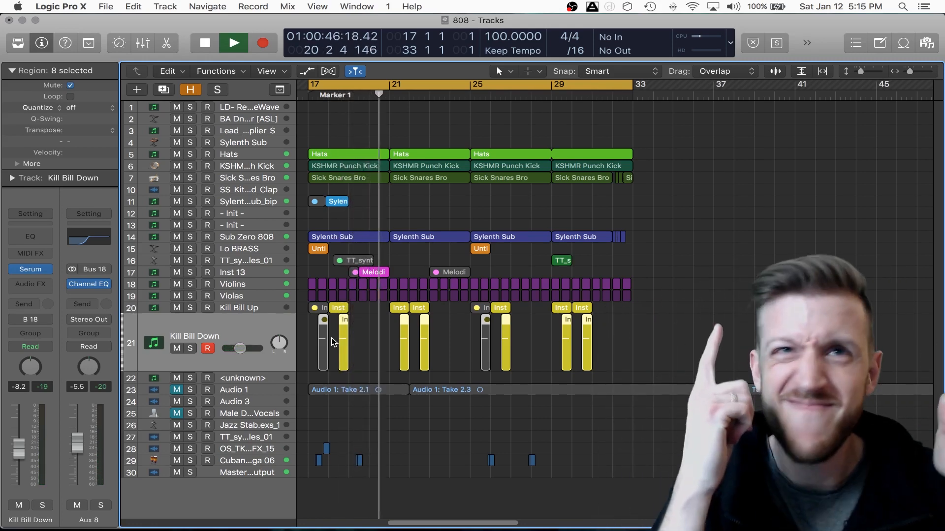
pyautogui.press('space')
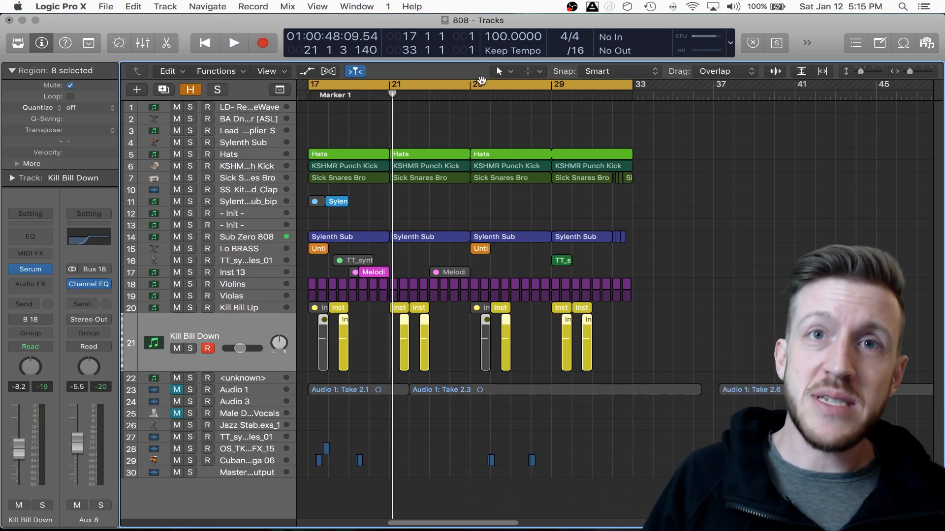
# - Open Serum on the Kill Bill Down track and try out the Carbon and GR8PE5 skins
pyautogui.click(33, 273)
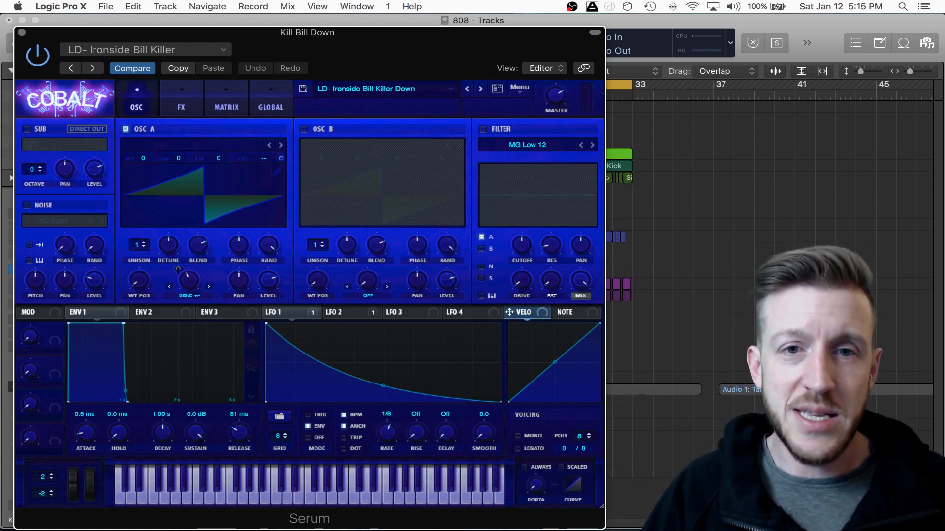
pyautogui.click(58, 112)
pyautogui.moveTo(59, 116)
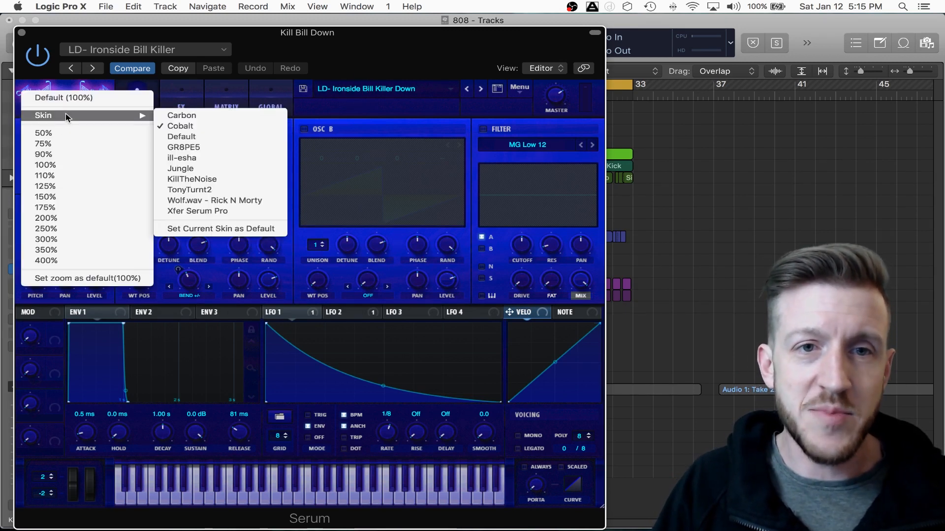
pyautogui.click(180, 126)
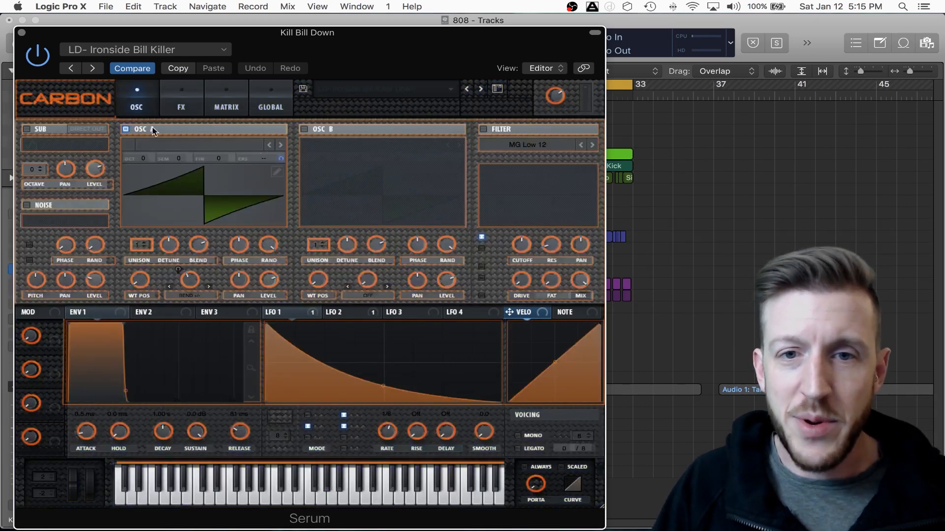
pyautogui.click(72, 108)
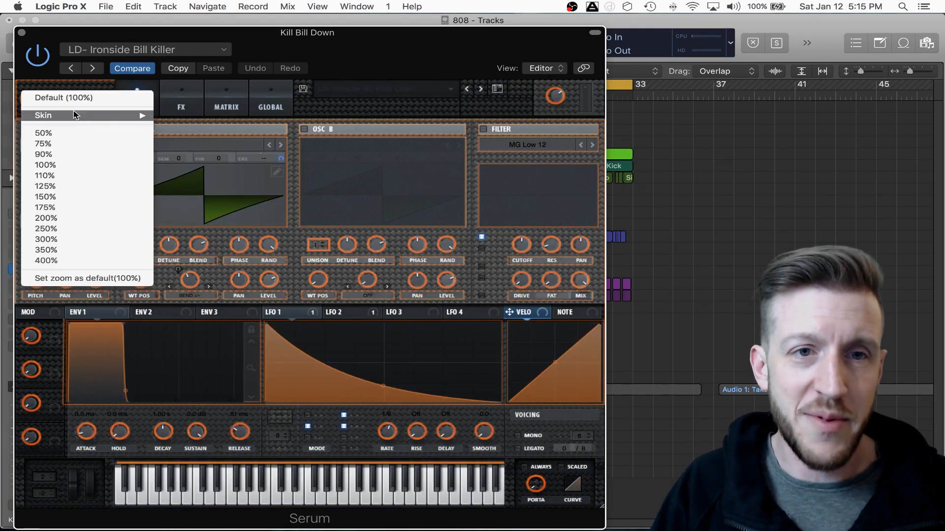
pyautogui.moveTo(76, 115)
pyautogui.click(187, 147)
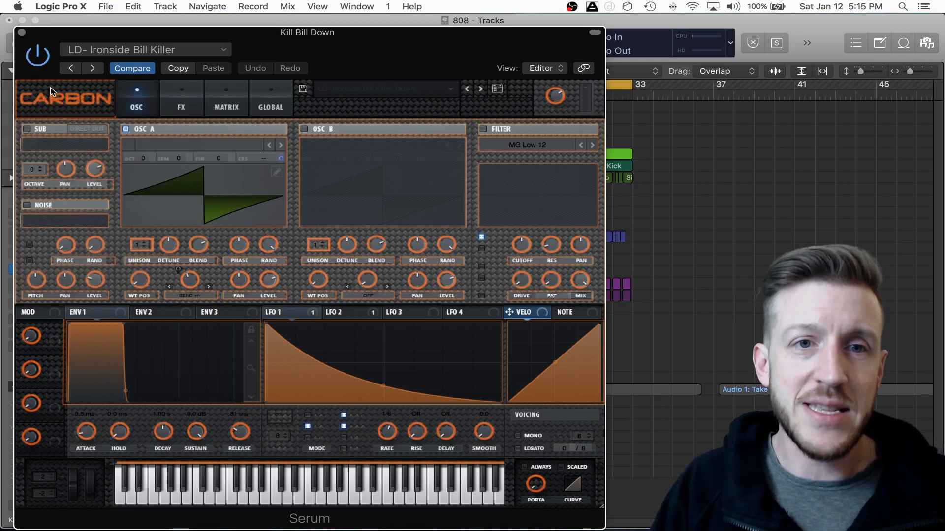
# - Switch Serum's skin to Jungle and check how its matrix, global and oscillator pages look
pyautogui.click(60, 100)
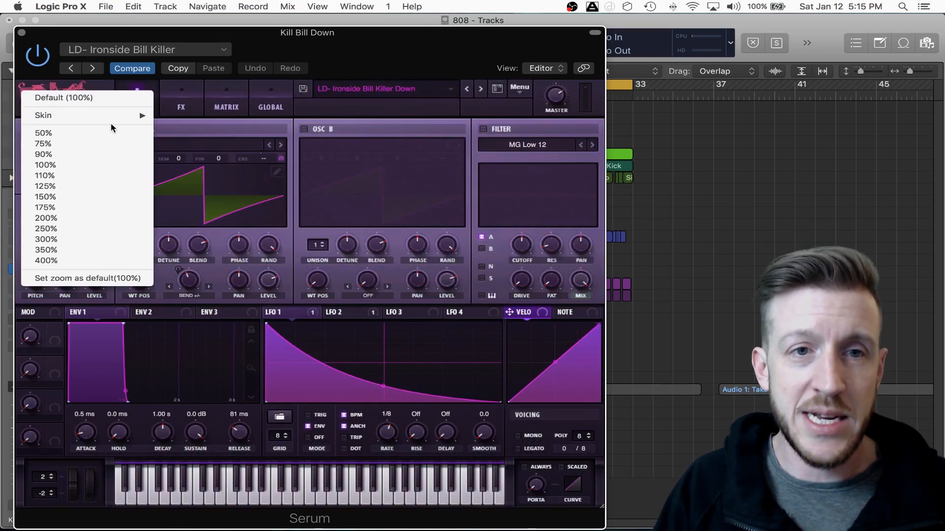
pyautogui.moveTo(113, 117)
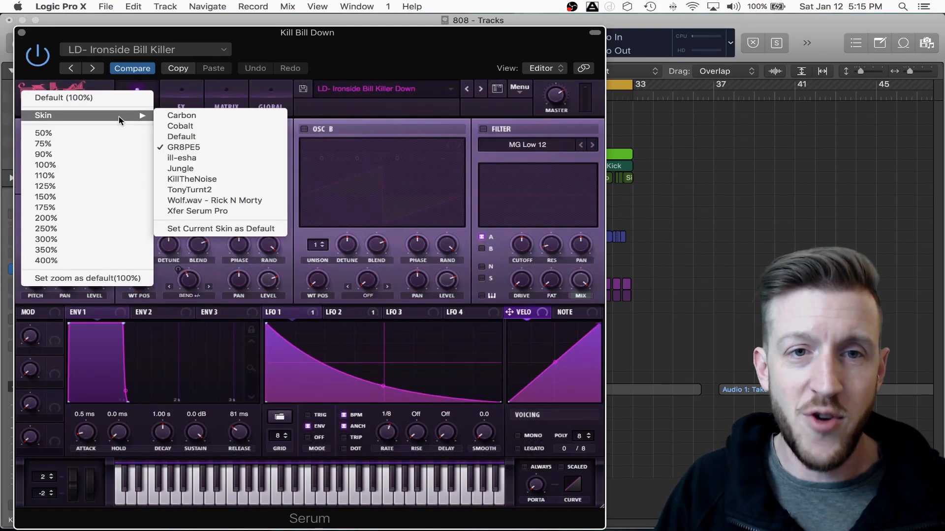
pyautogui.click(182, 169)
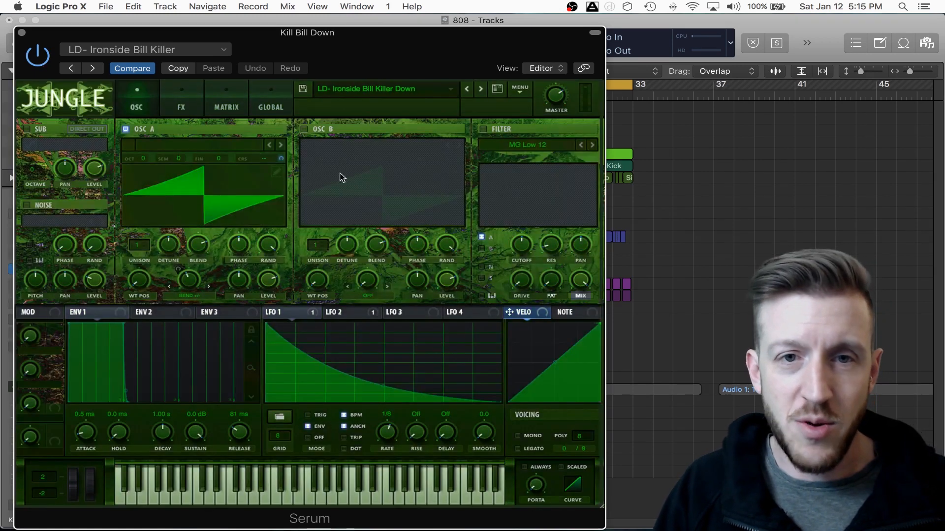
pyautogui.click(234, 104)
pyautogui.click(265, 105)
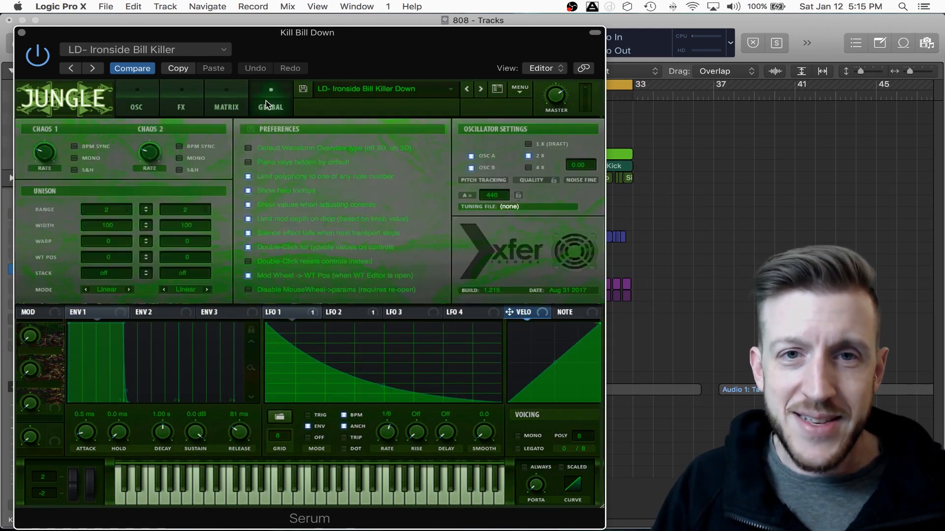
pyautogui.click(140, 100)
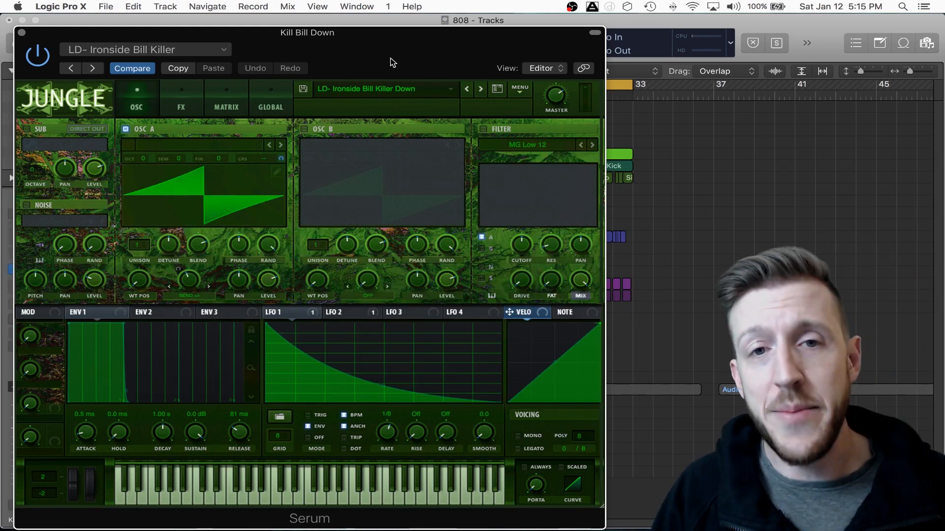
# - Browse the Blacklight Pack presets in Serum without loading one, and close the plug-in window
pyautogui.click(450, 89)
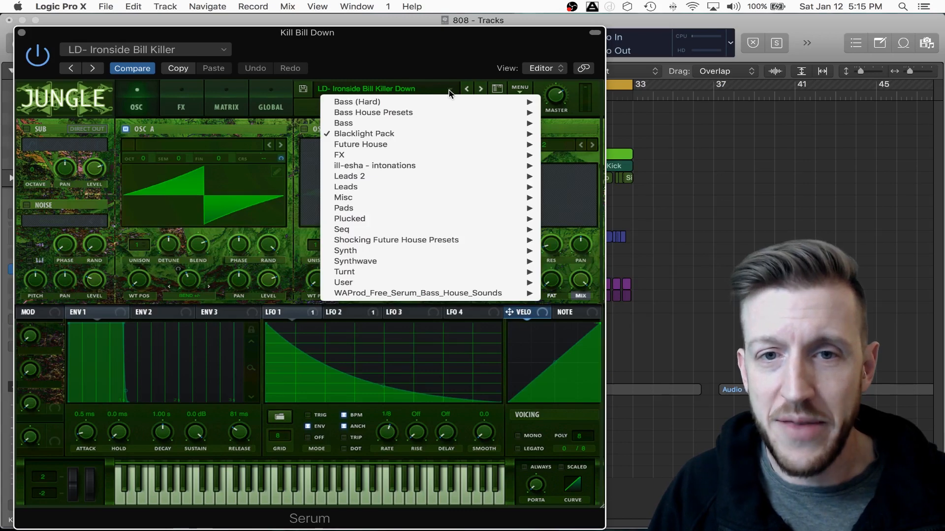
pyautogui.moveTo(492, 133)
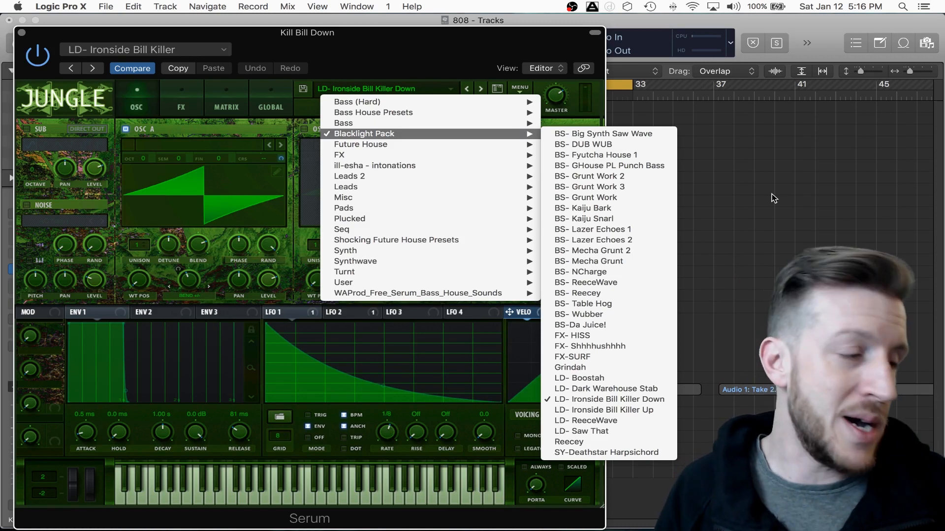
pyautogui.click(733, 192)
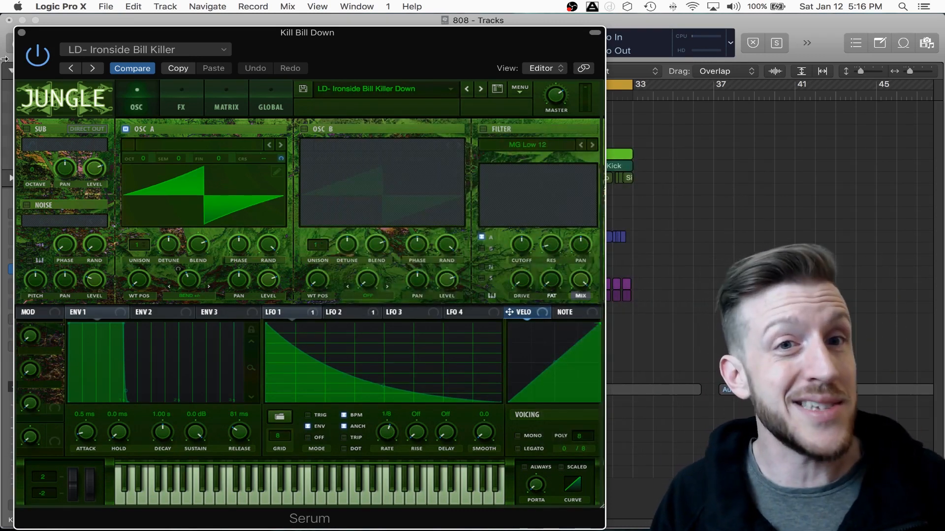
pyautogui.click(21, 33)
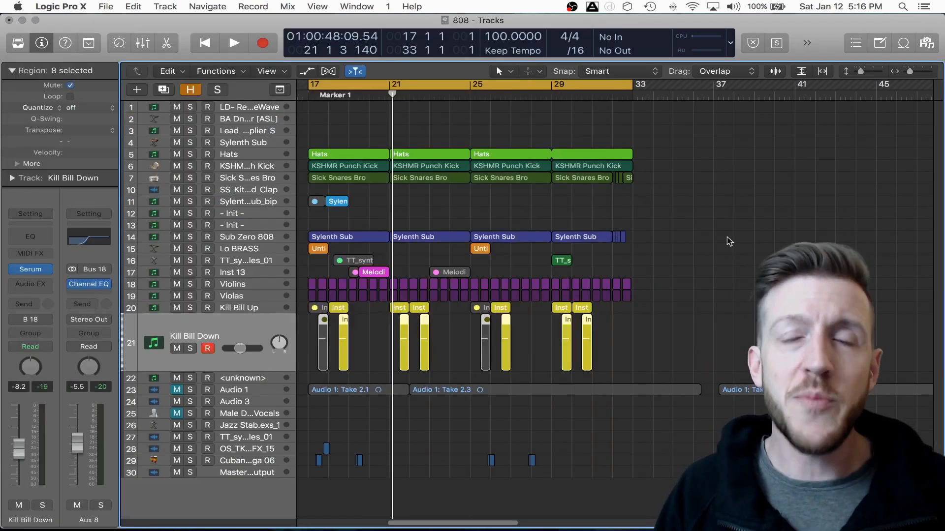